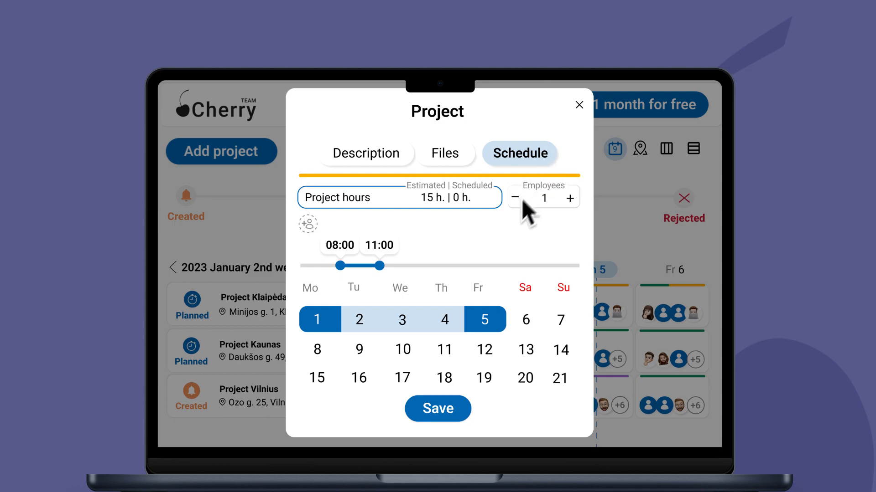
- Set the schedule to 08:00–17:00 on days 1–5 with a Manager assigned, then save it
left_click(486, 266)
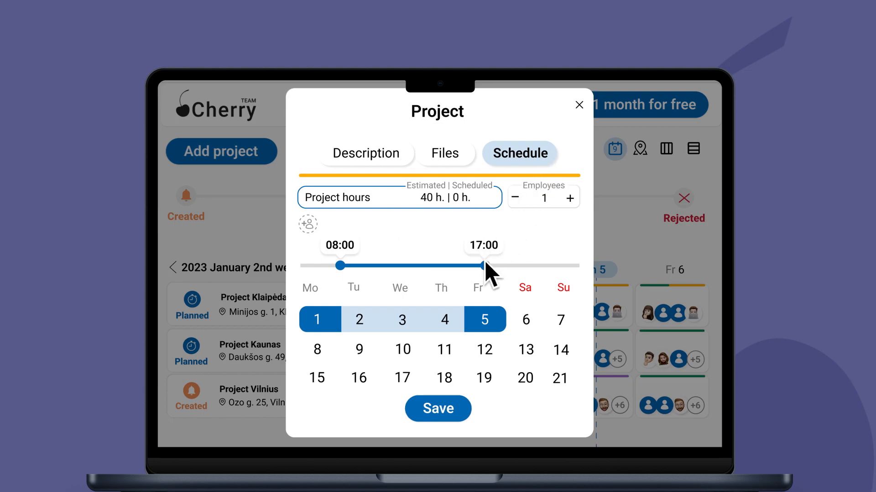
left_click(304, 224)
left_click(401, 274)
left_click(318, 320)
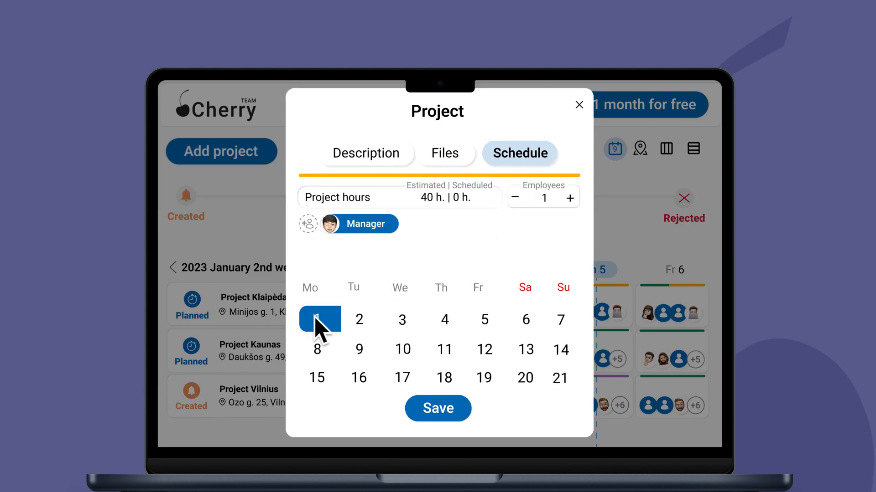
left_click(496, 325)
left_click(455, 407)
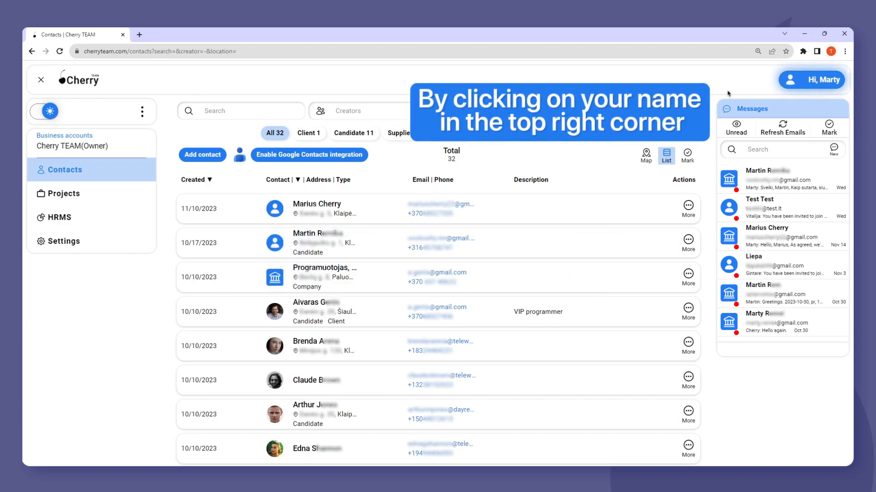
- Go to the Projects list from the account menu and start adding a new project
left_click(812, 81)
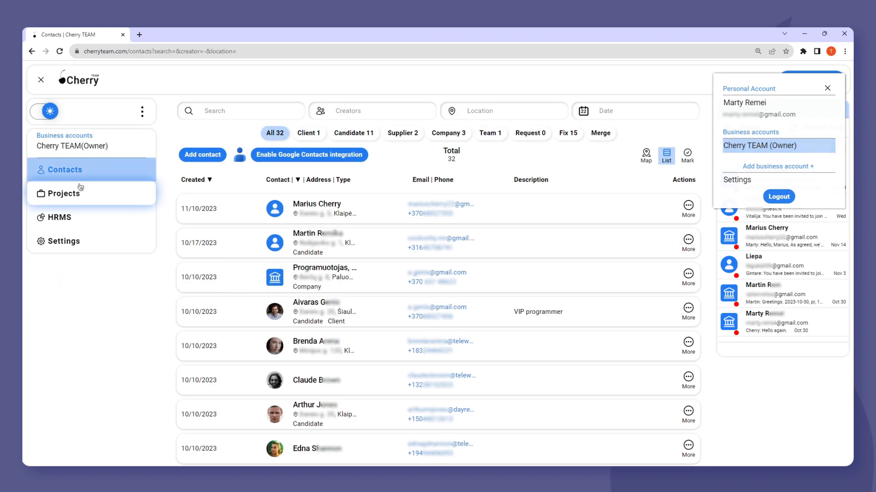
left_click(68, 194)
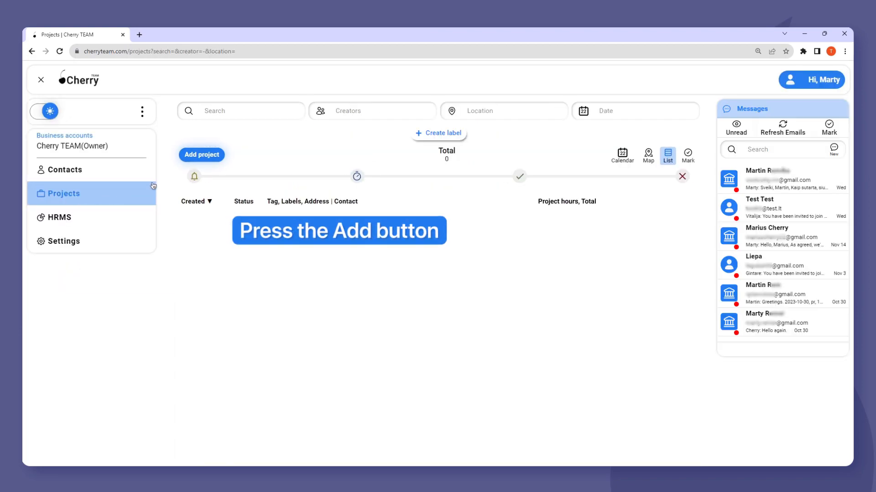
left_click(202, 155)
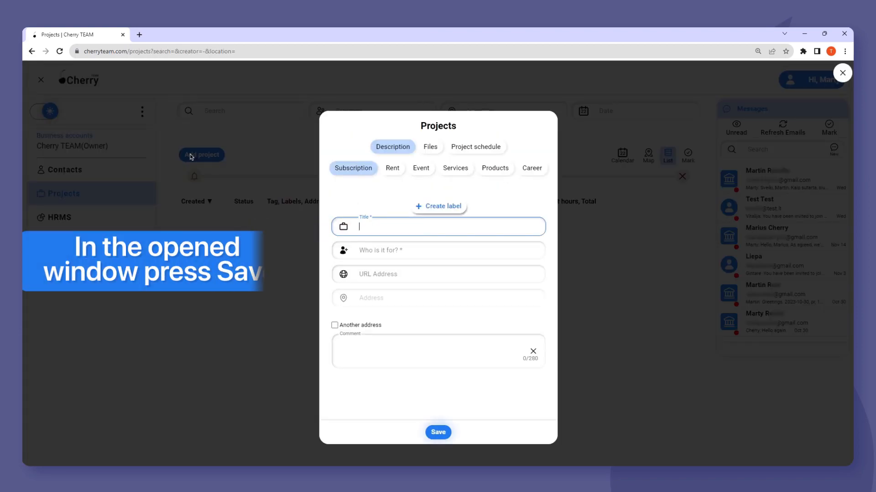
- Try saving the empty project form and switching to its Files and schedule sections
left_click(435, 434)
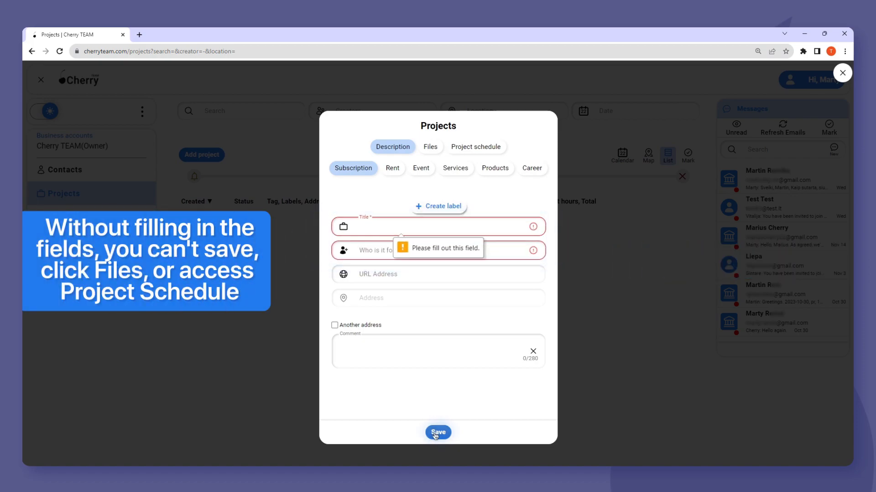
left_click(431, 151)
left_click(471, 149)
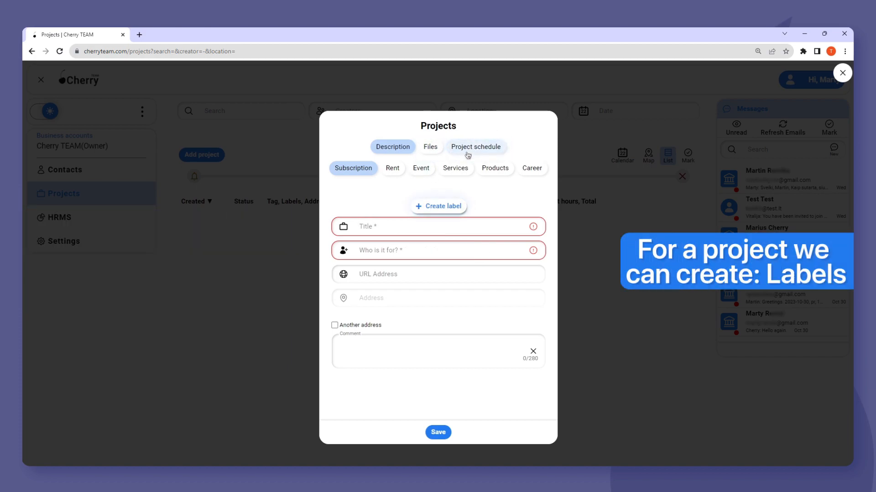
- Create and save a 'Day shift 8-17' label for the project
left_click(440, 205)
type("Day shift 8-17")
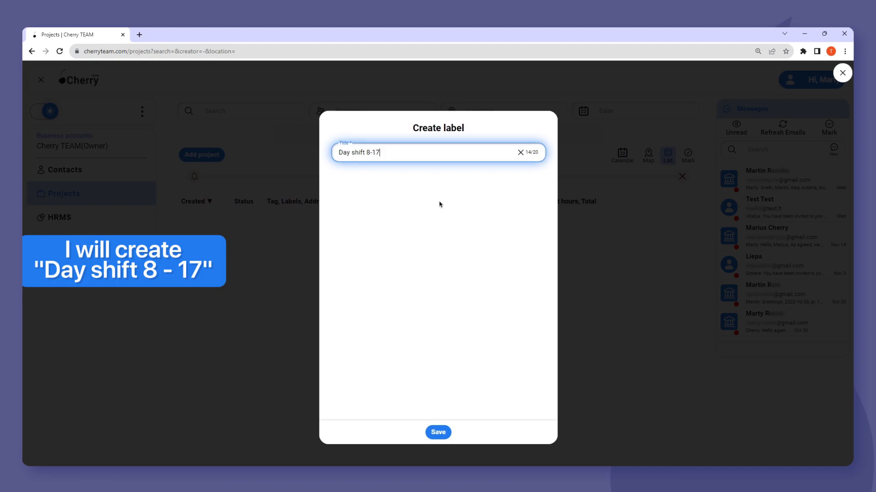
left_click(442, 431)
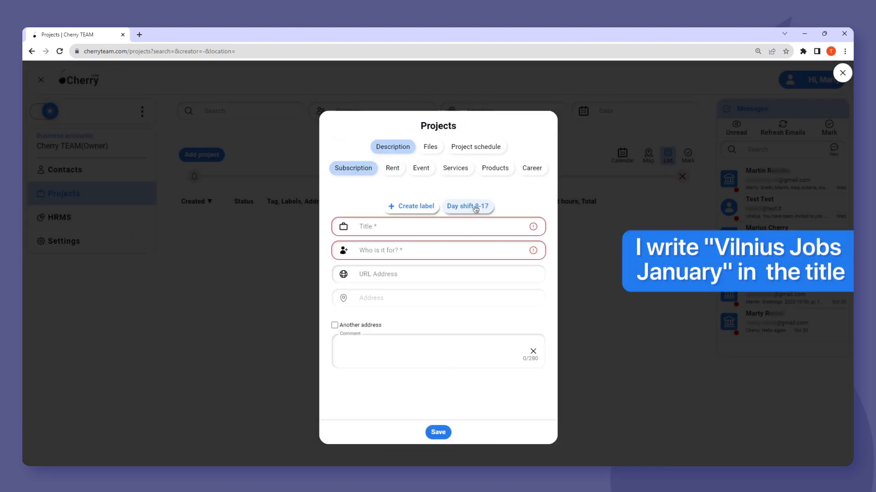
- Title the project 'Vilnius Jobs January' and choose its contact from the list
left_click(409, 223)
type("Vilnius Jobs January")
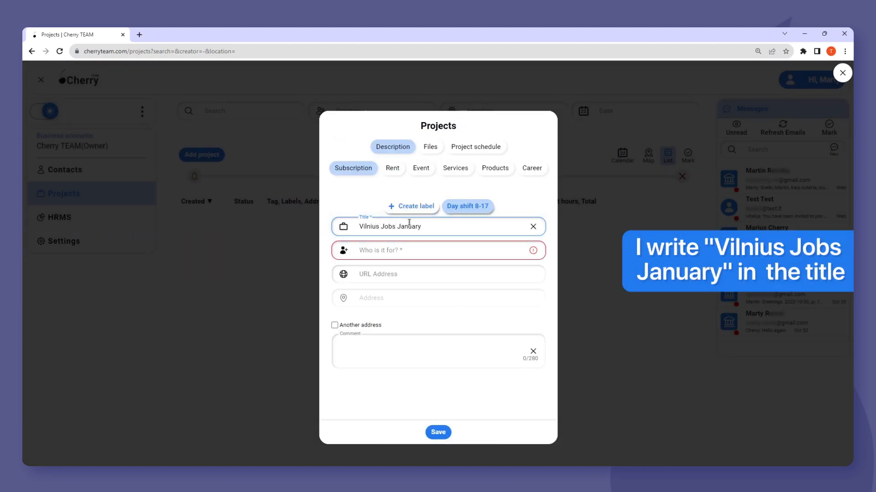
left_click(399, 247)
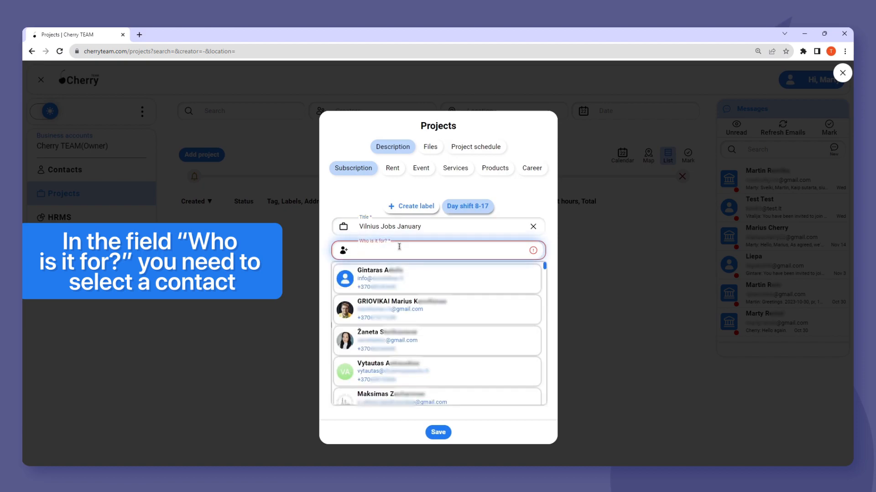
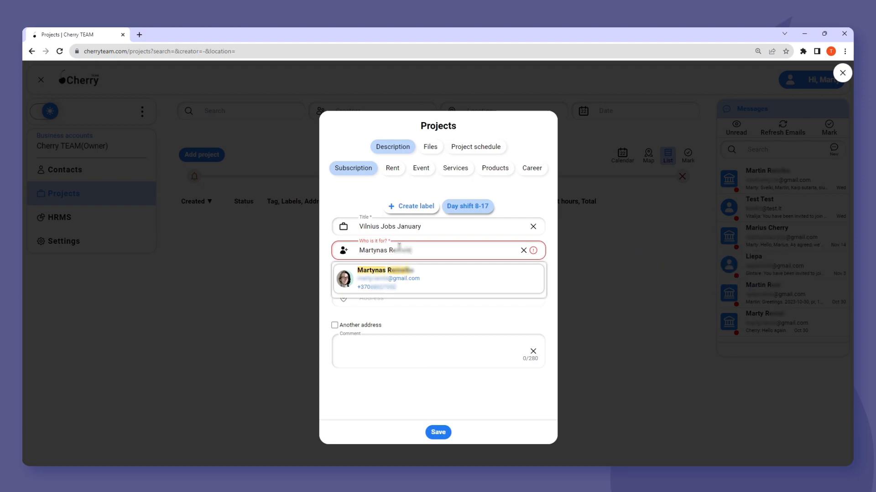
left_click(434, 270)
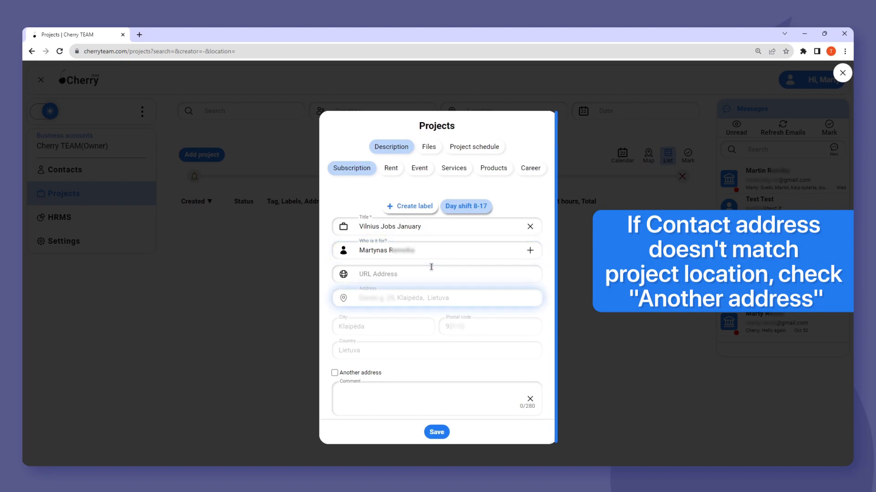
left_click(336, 372)
scroll(392, 377, "down", 1)
left_click(401, 361)
left_click(395, 387)
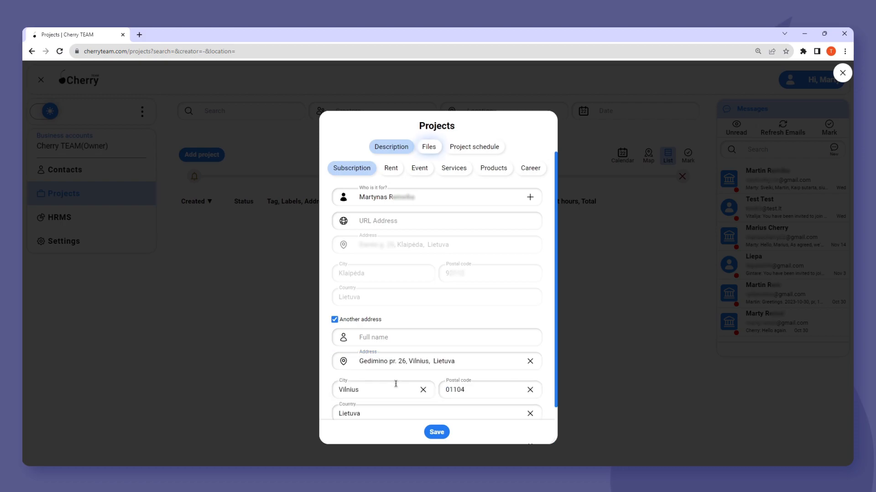
left_click(429, 146)
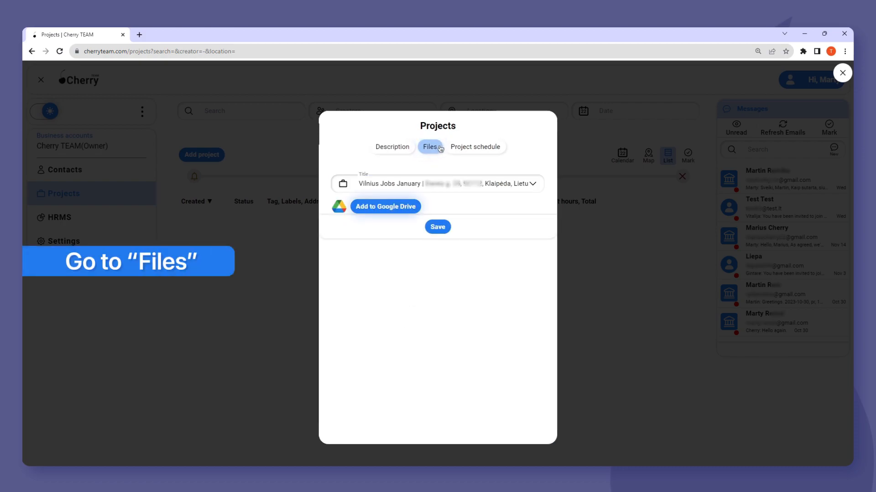
- Attach project-plan-vilnius.pdf from the computer and save Vilnius Jobs January
left_click(382, 206)
double_click(128, 108)
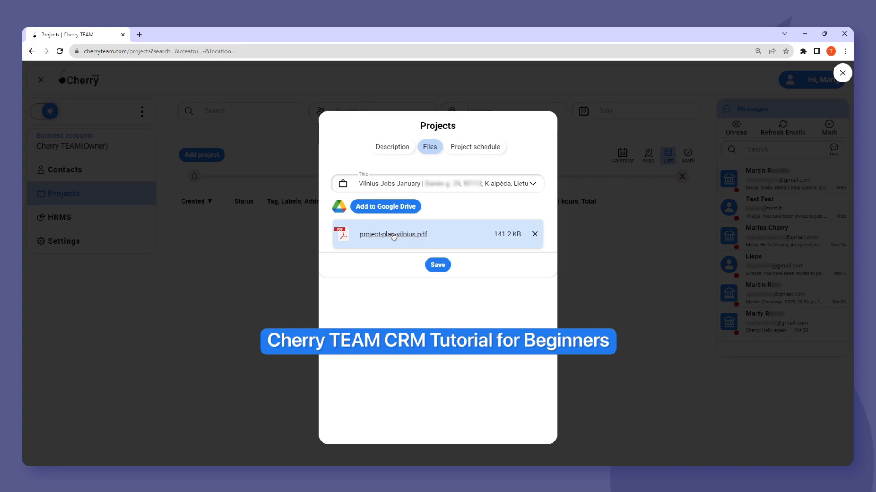
left_click(440, 266)
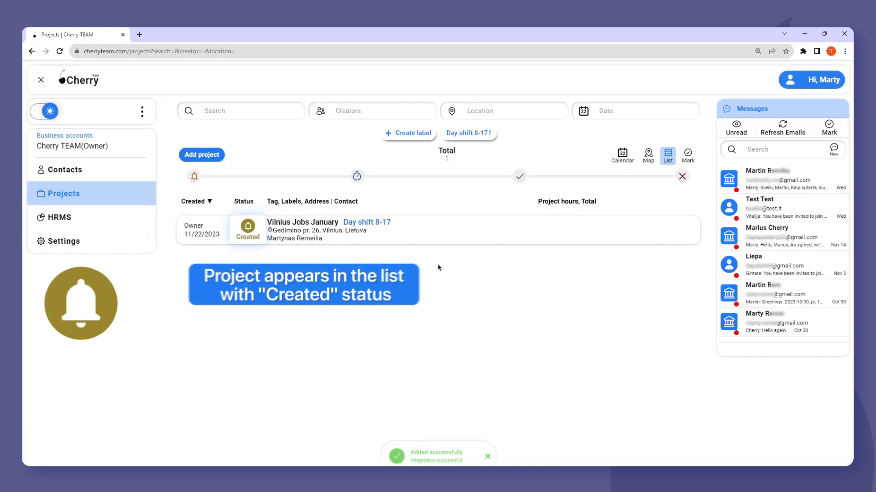
left_click(213, 156)
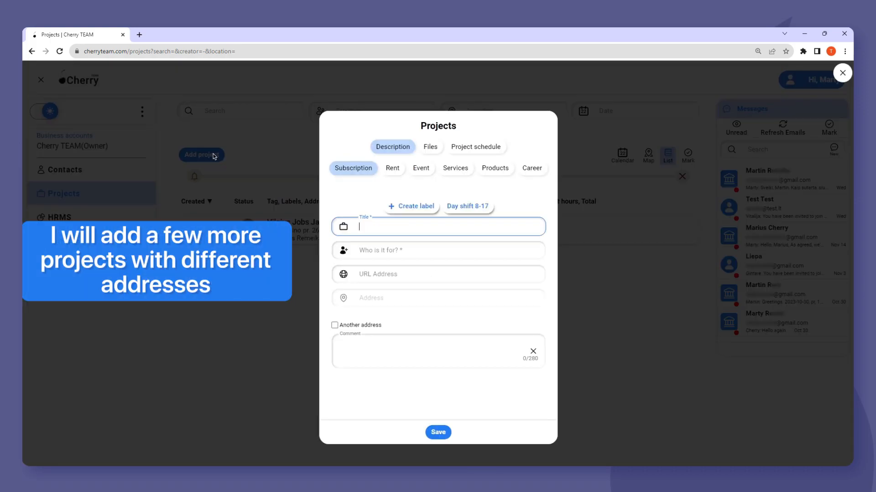
type("Kaunas Jobs January")
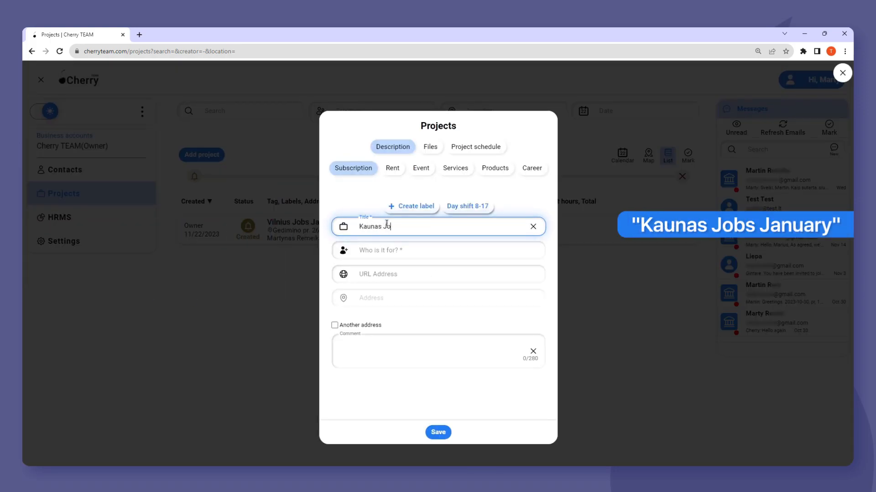
left_click(389, 250)
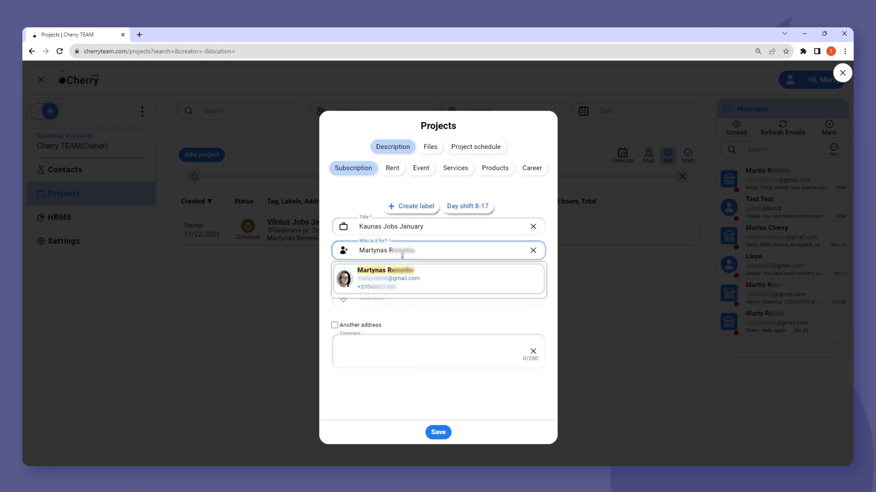
left_click(387, 278)
left_click(349, 373)
scroll(388, 360, "down", 2)
left_click(407, 359)
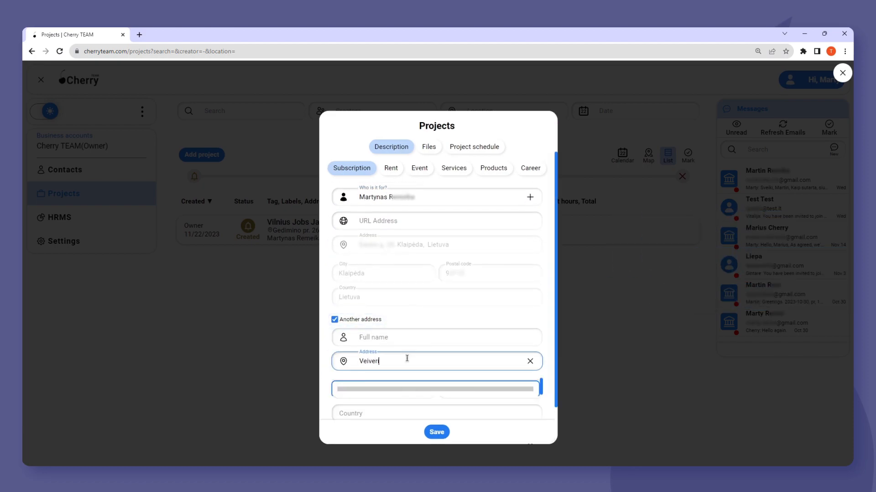
left_click(405, 389)
left_click(436, 432)
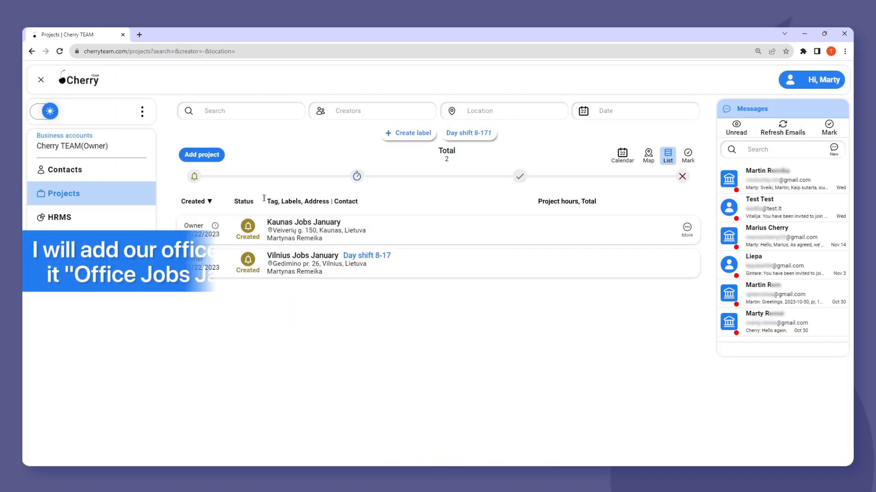
left_click(207, 157)
type("Office Jobs January")
left_click(386, 250)
type("Marty")
left_click(385, 310)
left_click(335, 372)
scroll(399, 363, "down", 1)
left_click(399, 362)
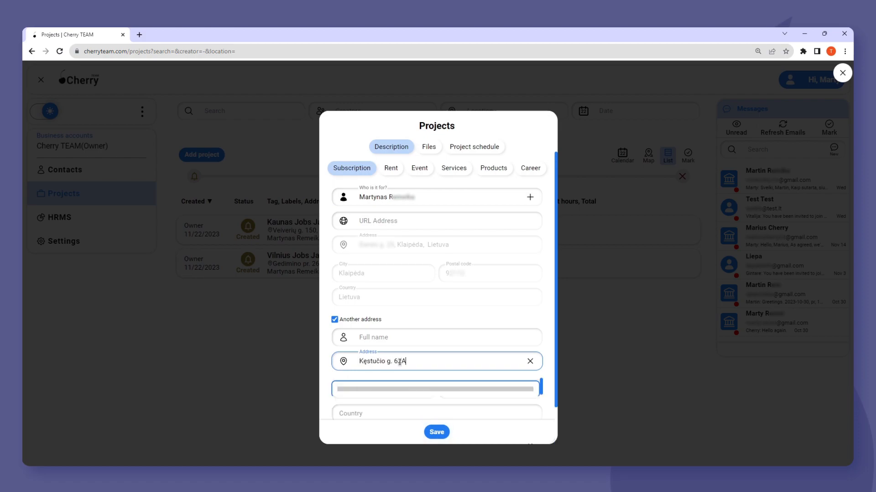
left_click(401, 387)
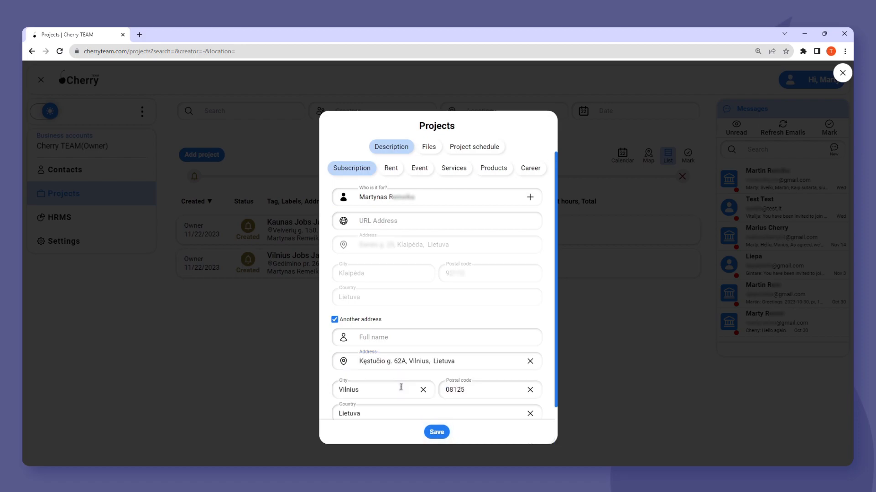
left_click(436, 433)
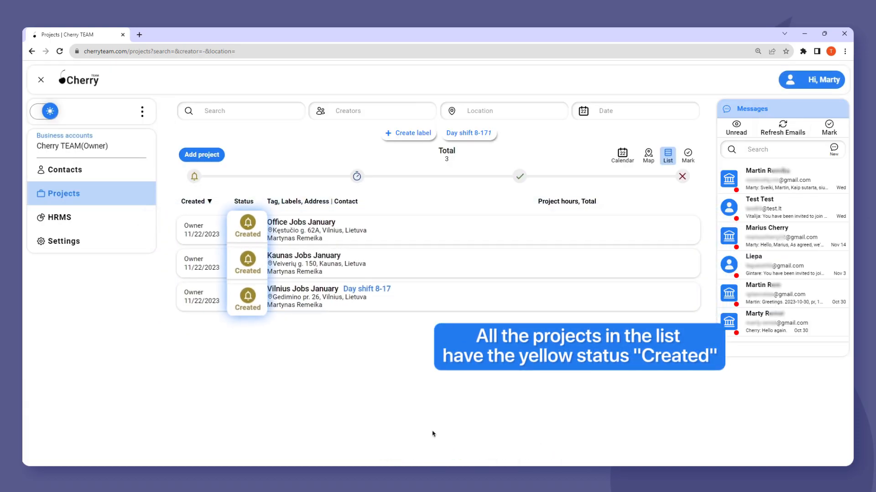
- Open Office Jobs January for editing and view its project schedule and calendar
left_click(684, 228)
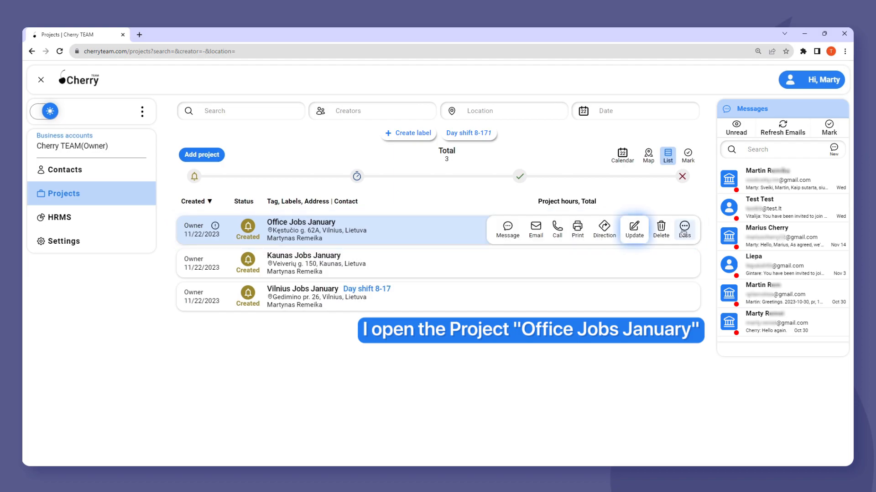
left_click(638, 232)
left_click(474, 147)
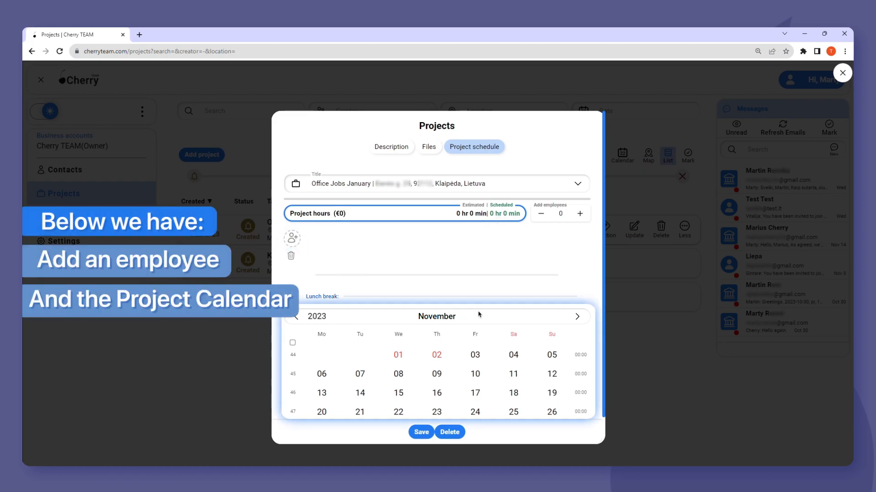
- Move the calendar to January 2024 and raise the Jan 2–6 week's employee count
left_click(577, 316)
left_click(578, 317)
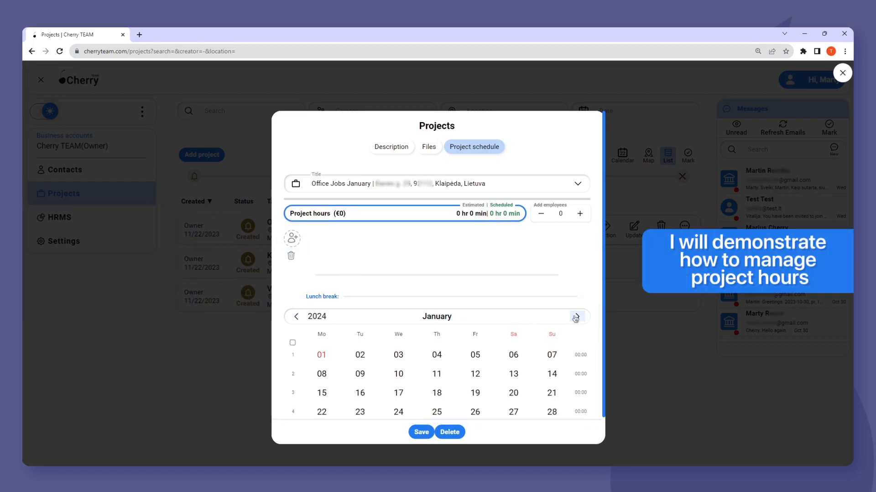
scroll(474, 363, "down", 1)
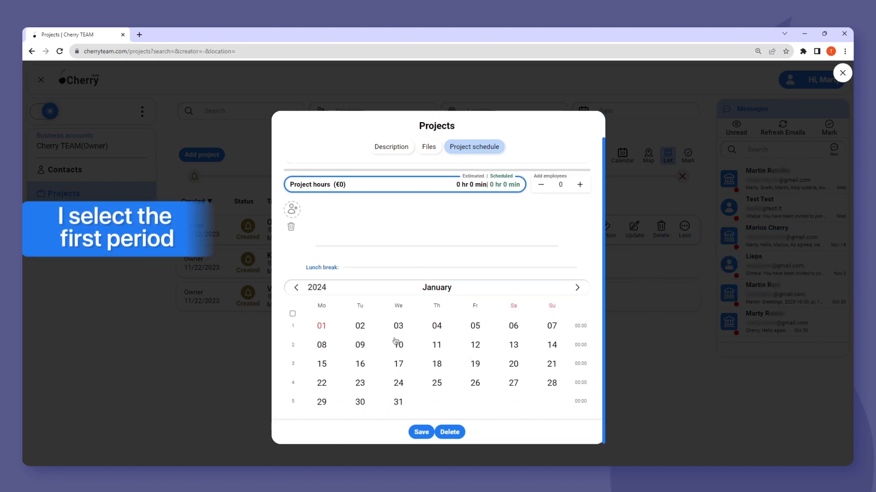
left_click(509, 330)
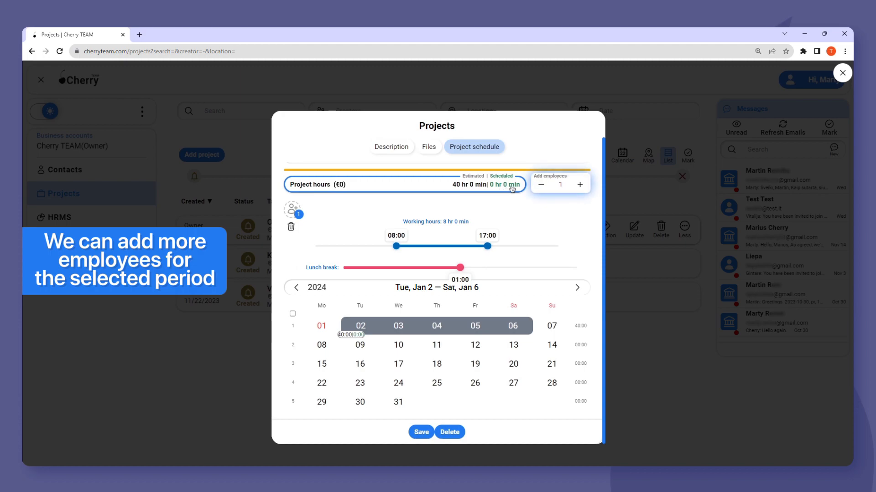
left_click(580, 185)
left_click(580, 184)
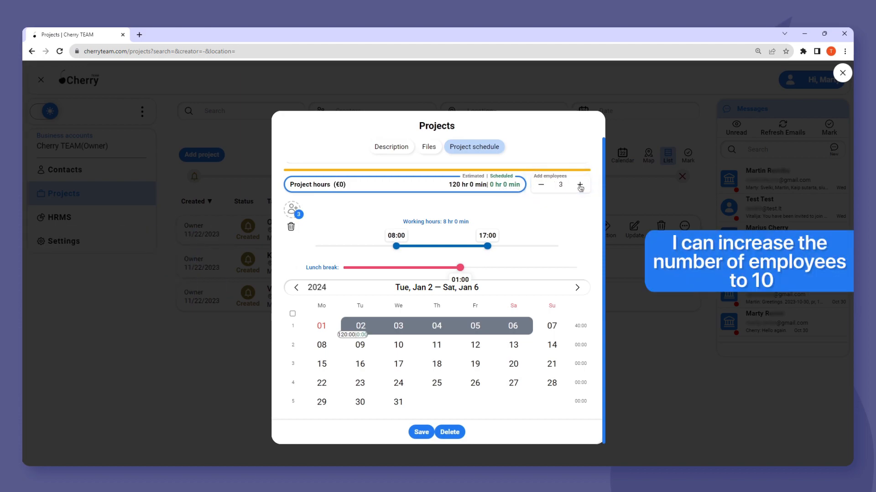
left_click(580, 185)
left_click(579, 185)
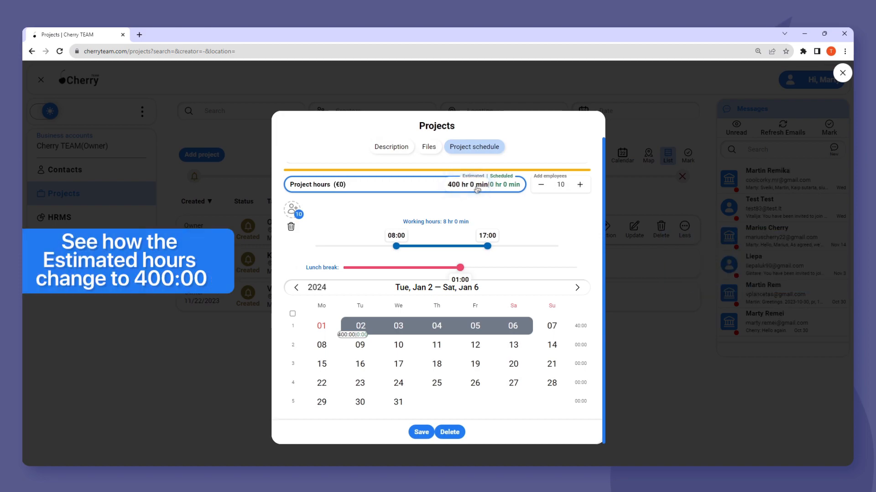
- Staff the Jan 8–12, 15–19 and 22–26 weeks with ten employees and save as Planned
left_click_drag(325, 346, 479, 345)
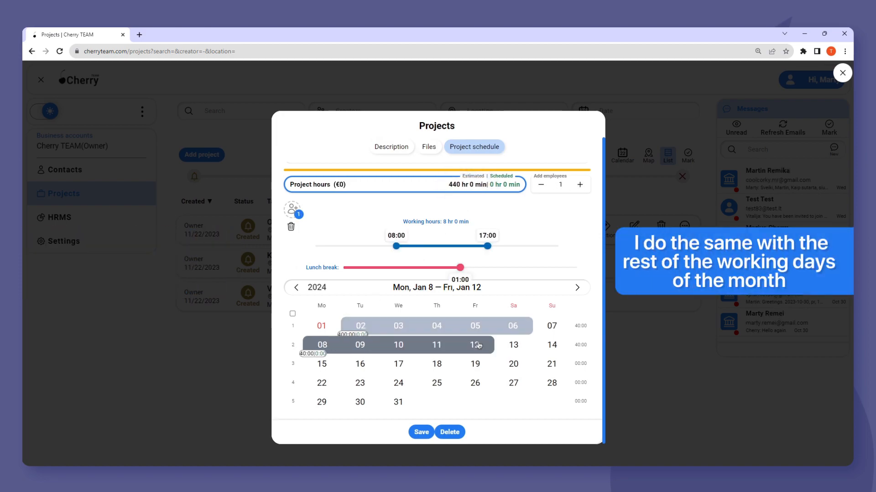
left_click(580, 185)
left_click(580, 185)
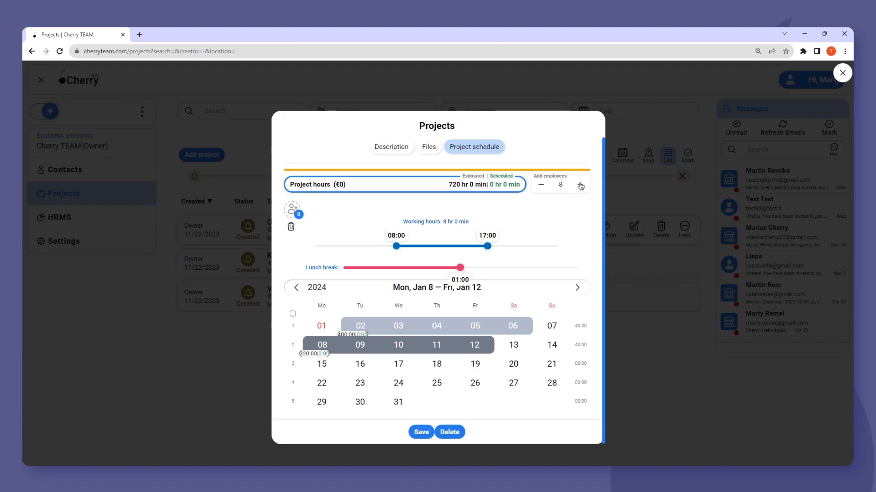
left_click_drag(322, 364, 470, 365)
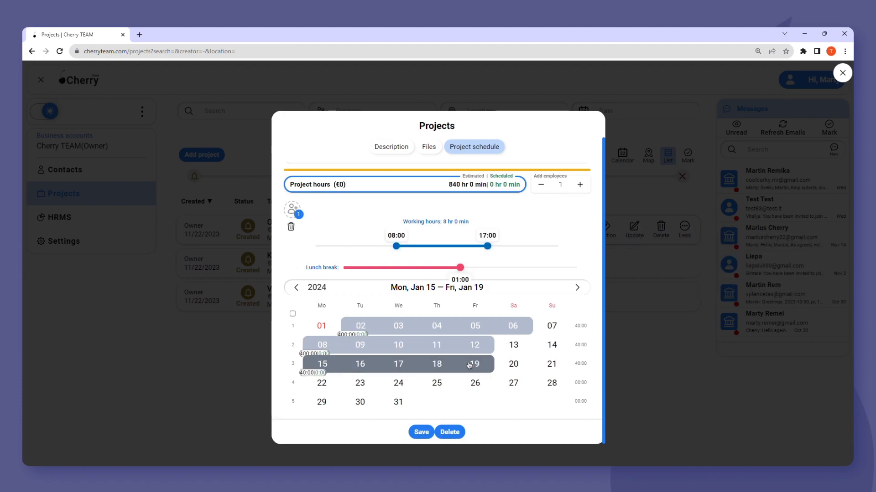
left_click_drag(321, 383, 474, 383)
left_click(581, 184)
left_click(580, 185)
left_click(580, 185)
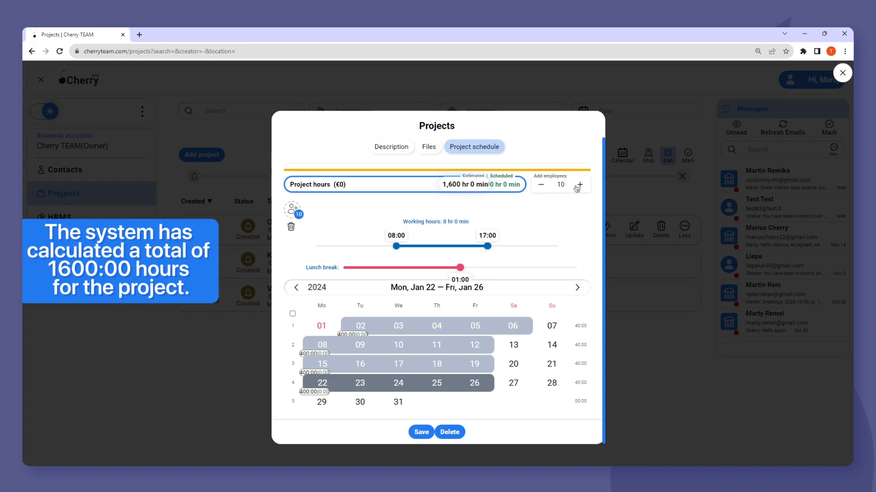
left_click(421, 433)
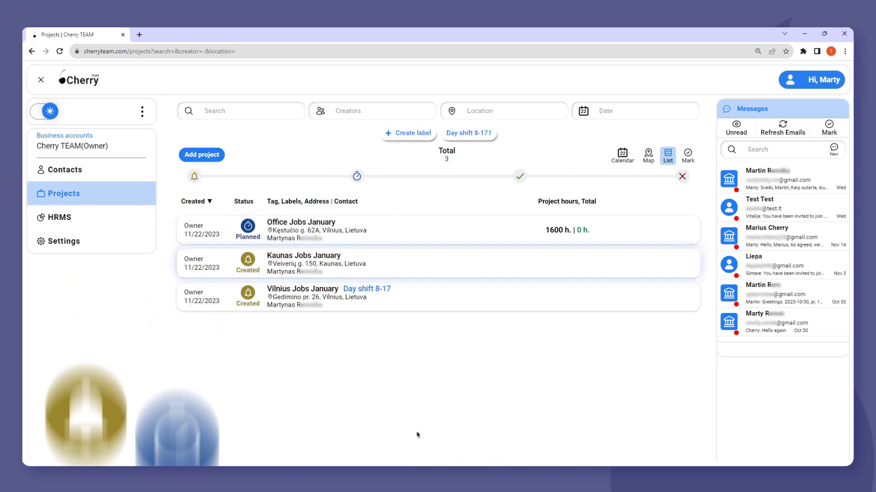
- Open Kaunas Jobs January's project schedule with the calendar at January 2024
left_click(684, 261)
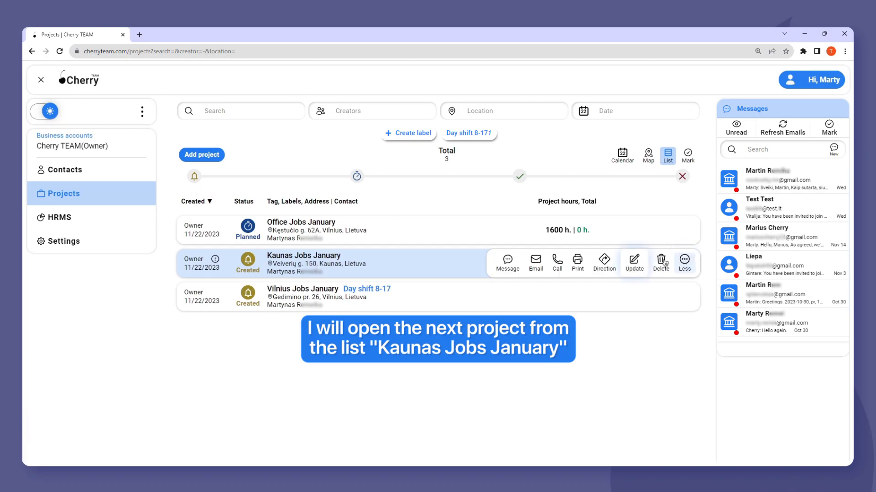
left_click(635, 263)
left_click(479, 145)
double_click(577, 317)
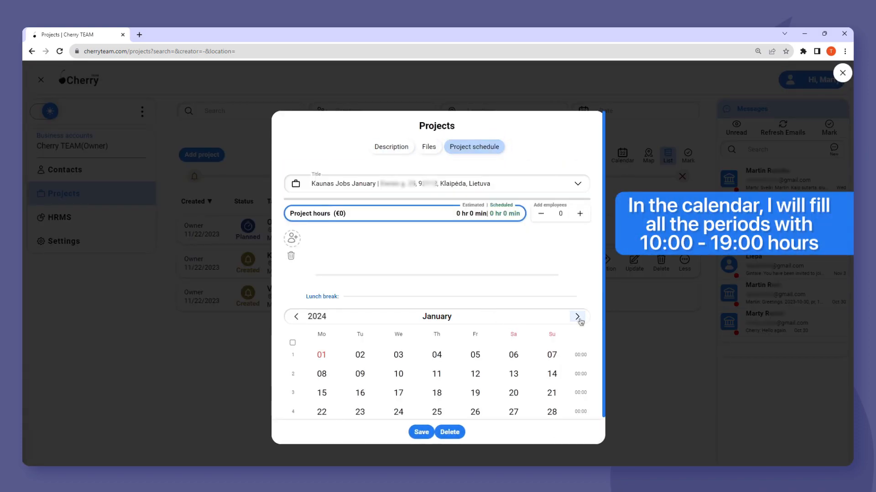
- Schedule Jan 2–6 at 10:00–19:00 with three employees
left_click(510, 358)
left_click_drag(397, 275, 417, 275)
left_click_drag(488, 275, 507, 275)
left_click(580, 215)
left_click(580, 215)
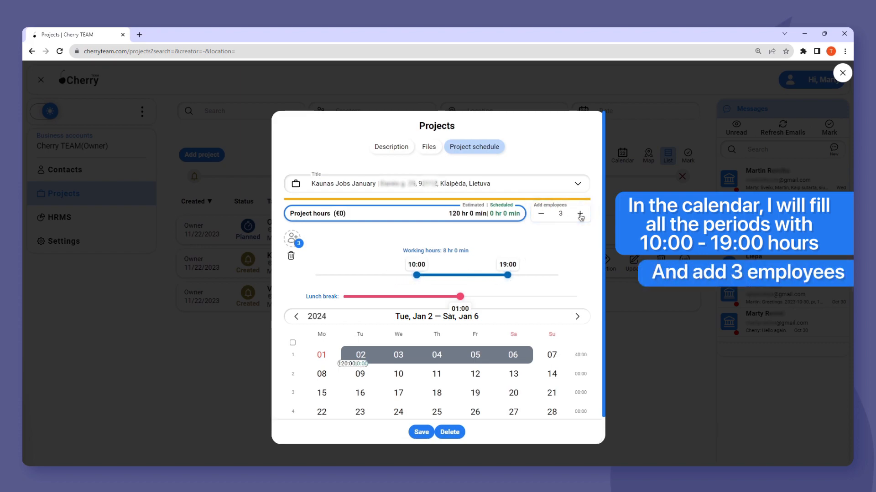
- Add the Jan 8–12, 15–19 and 22–26 weeks at 10:00–19:00, reaching 480 estimated hours
left_click(326, 374)
left_click(476, 374)
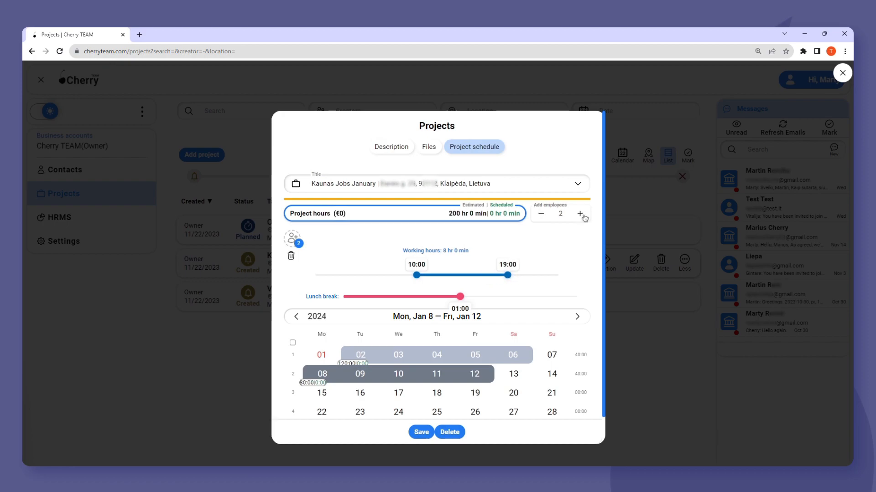
left_click(323, 393)
left_click(469, 395)
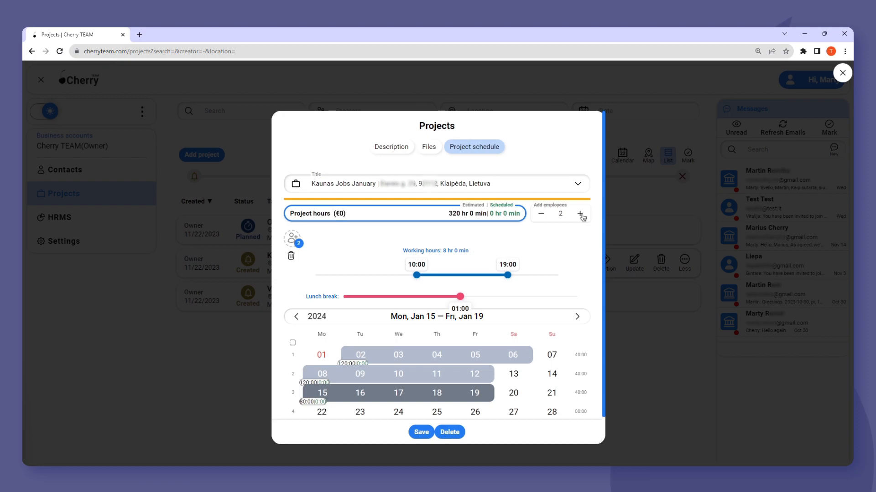
scroll(557, 280, "down", 1)
left_click(322, 383)
left_click(474, 383)
left_click_drag(397, 246, 417, 246)
left_click_drag(487, 247, 512, 246)
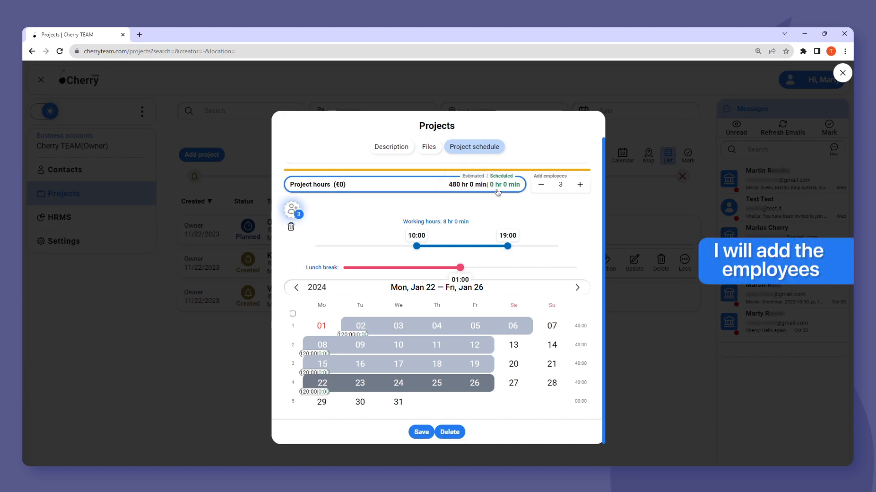
- Assign the painter employee to the project and schedule them for Jan 2–6
left_click(292, 209)
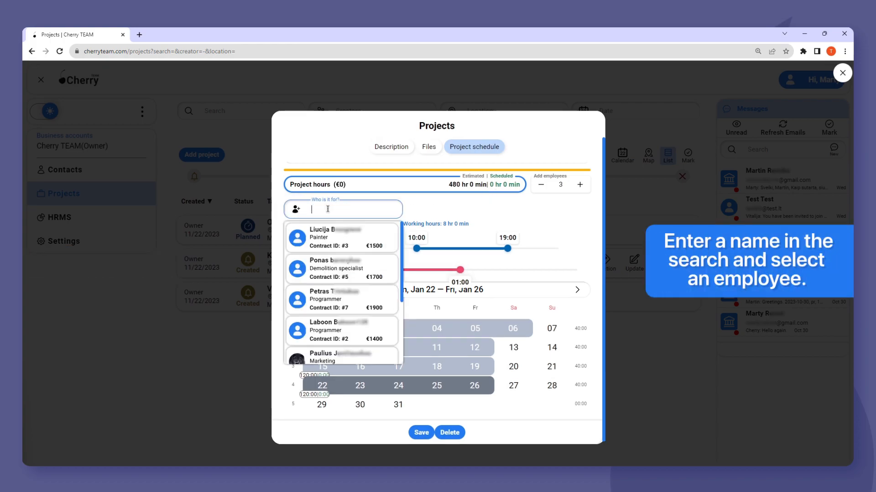
type("Liucija")
left_click(377, 233)
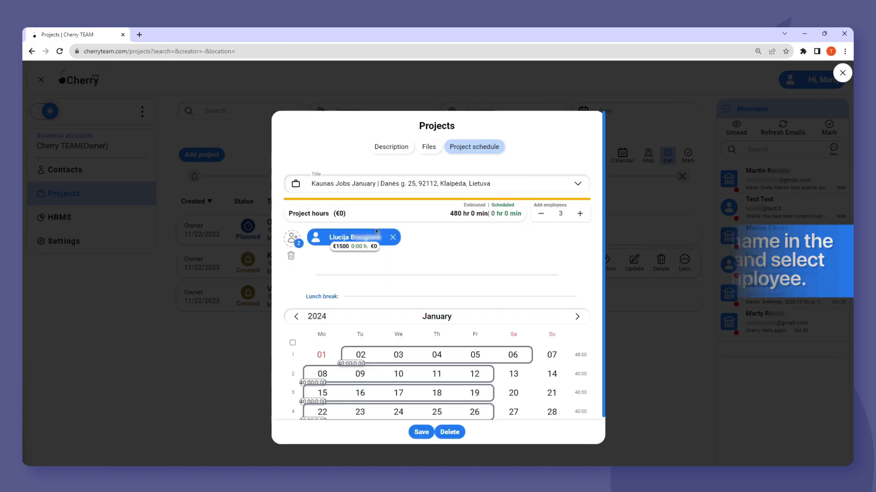
scroll(417, 250, "down", 1)
left_click(362, 327)
left_click(514, 328)
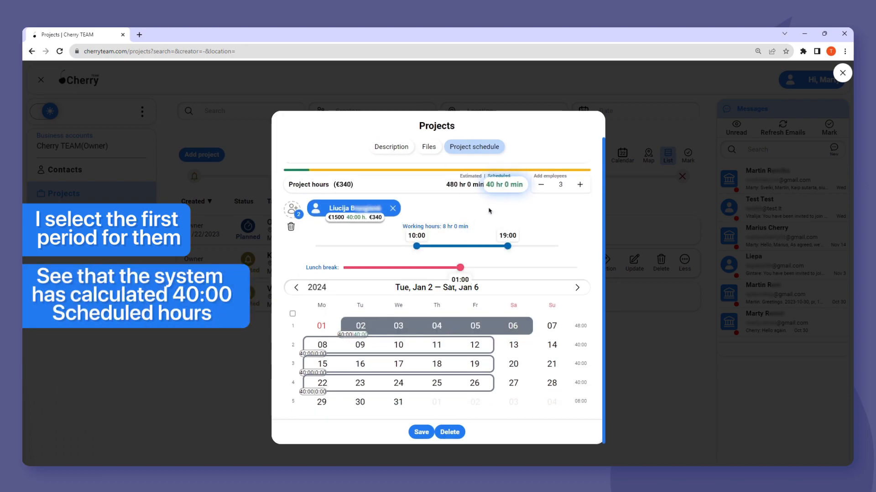
- Schedule the painter for the Jan 8–12, 15–19 and 22–26 weeks, totalling 160 hours
left_click(322, 345)
left_click(458, 348)
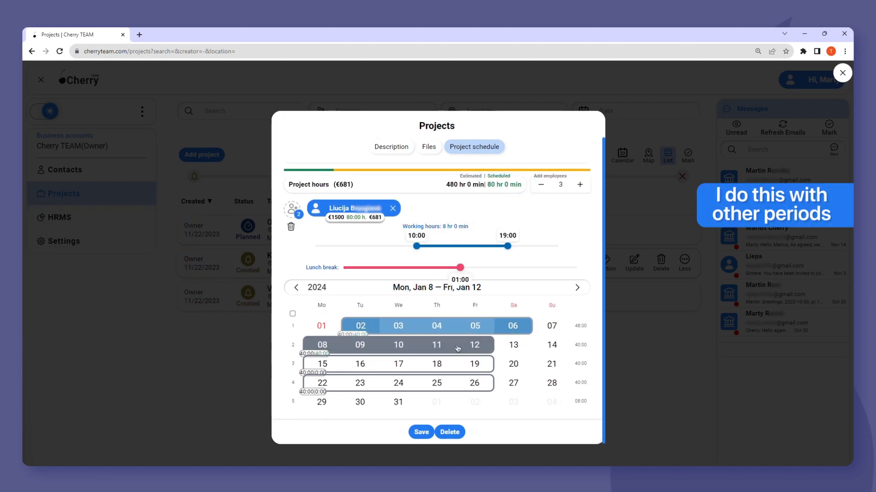
left_click(325, 367)
left_click(477, 367)
left_click(322, 384)
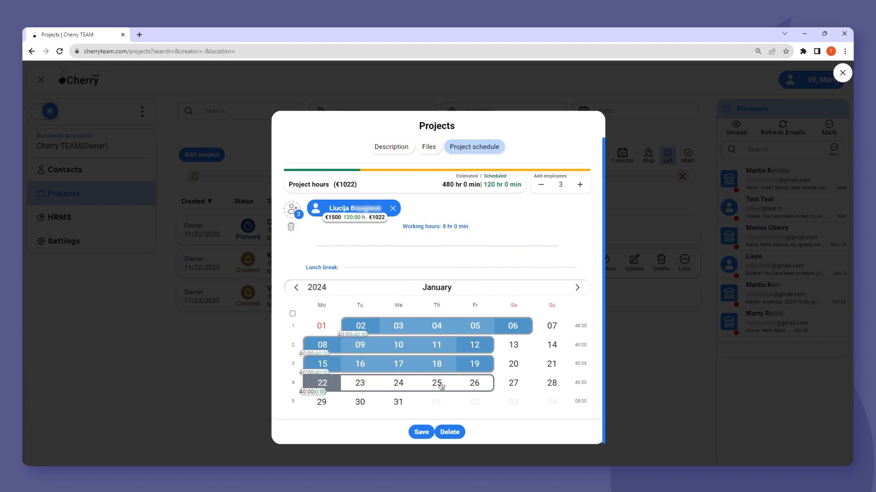
left_click(474, 384)
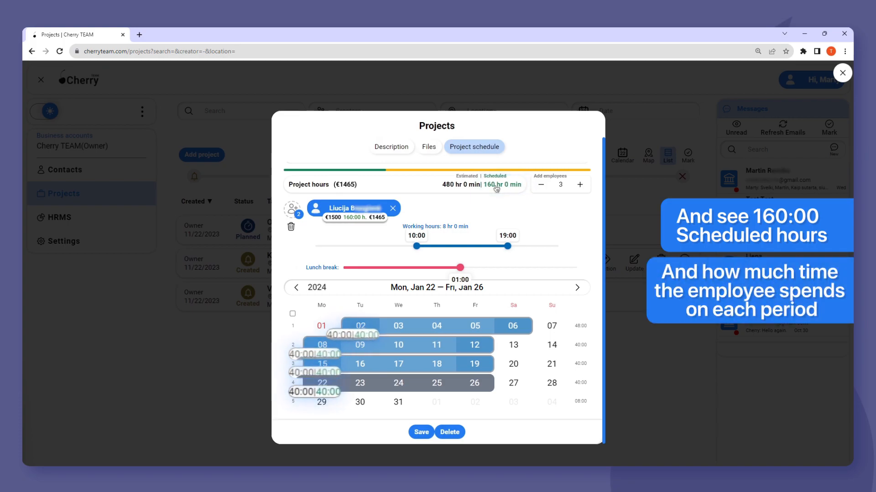
left_click(301, 212)
left_click(335, 209)
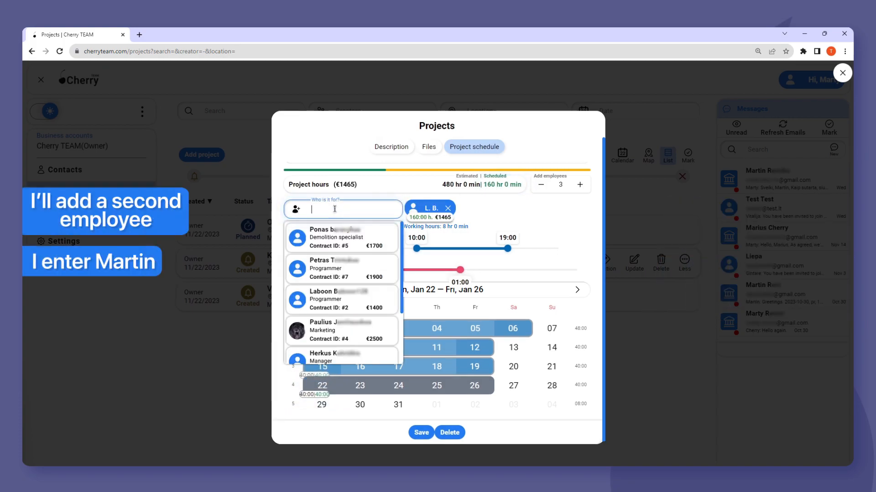
- Search for the second employee, then filter the cherryteam.com/hr recruitment list by their name in a new tab
type("Martin")
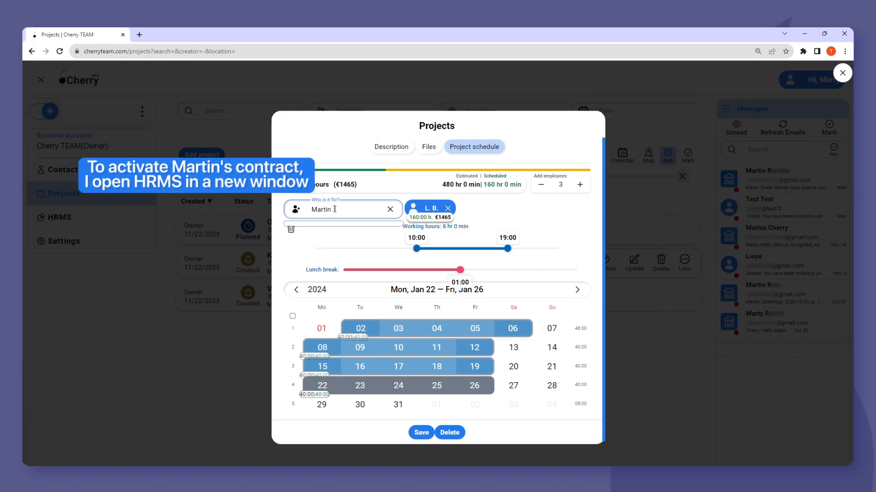
left_click(139, 35)
type("cherryteam.com/hr")
key("Return")
left_click(231, 106)
type("Martin")
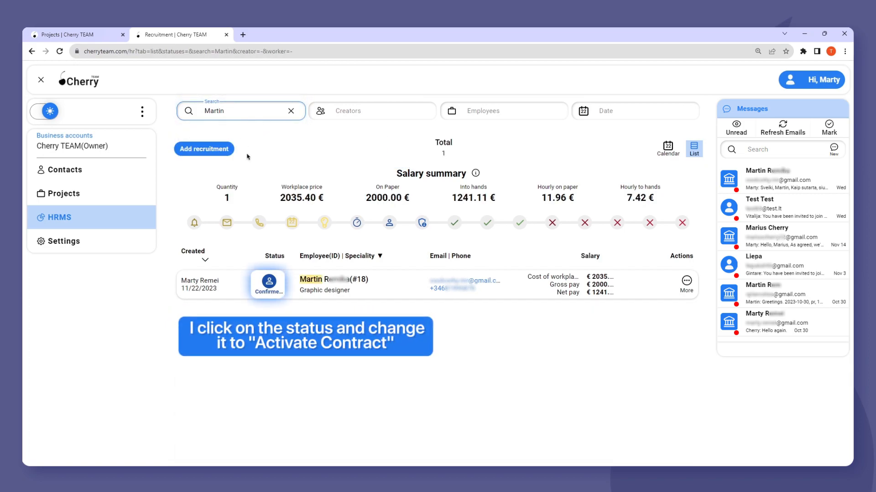
- Activate the graphic designer's contract, leaving salary and vacation figures empty
left_click(269, 284)
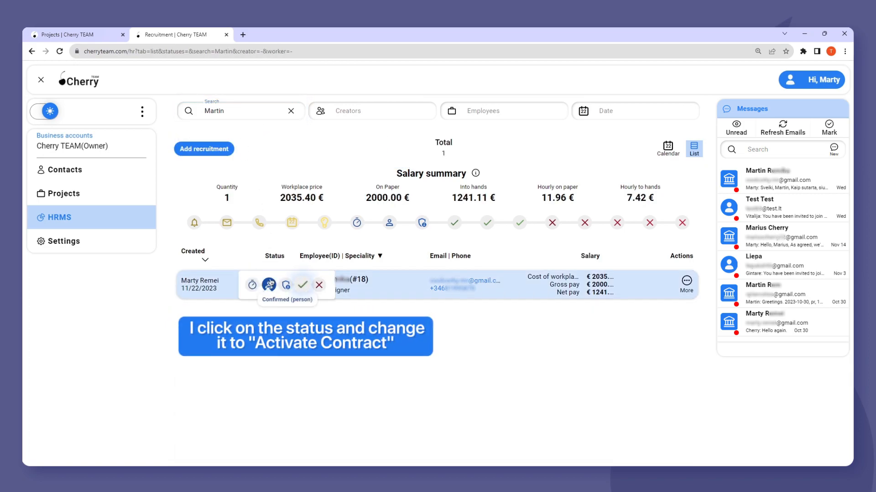
left_click(303, 284)
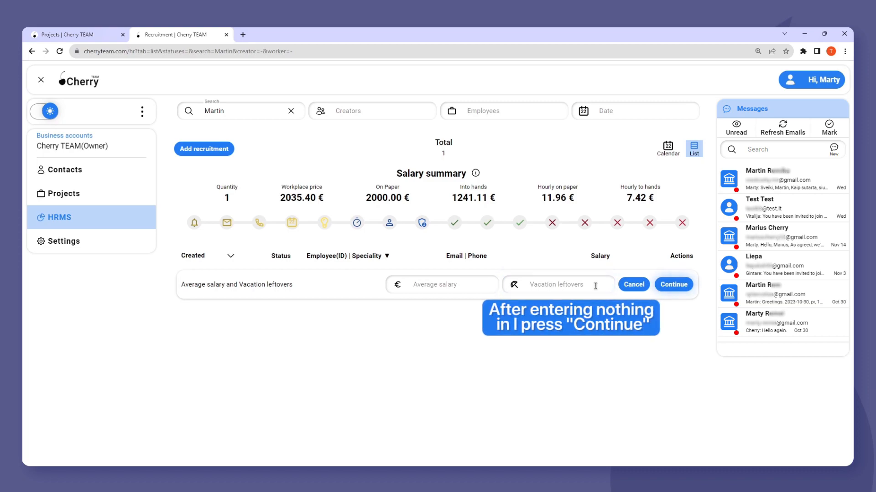
left_click(674, 284)
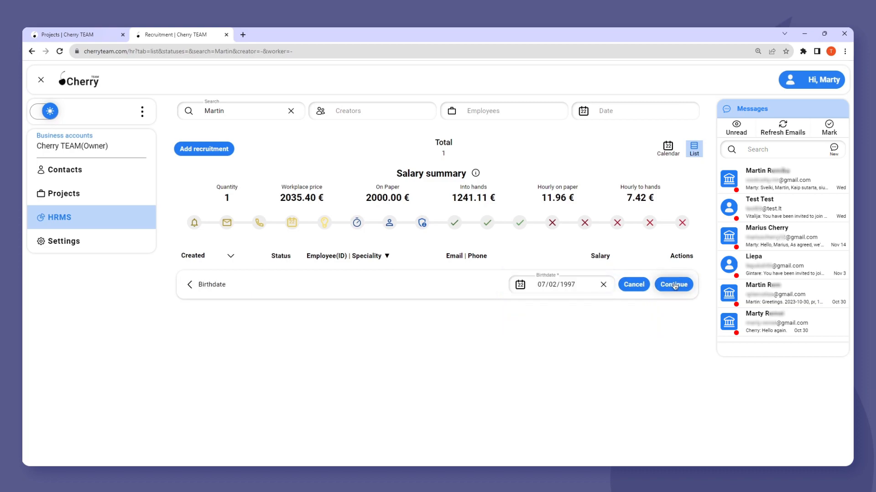
- Confirm the birthdate and hire the designer with a 01/11/2023 start date
left_click(574, 289)
left_click(591, 347)
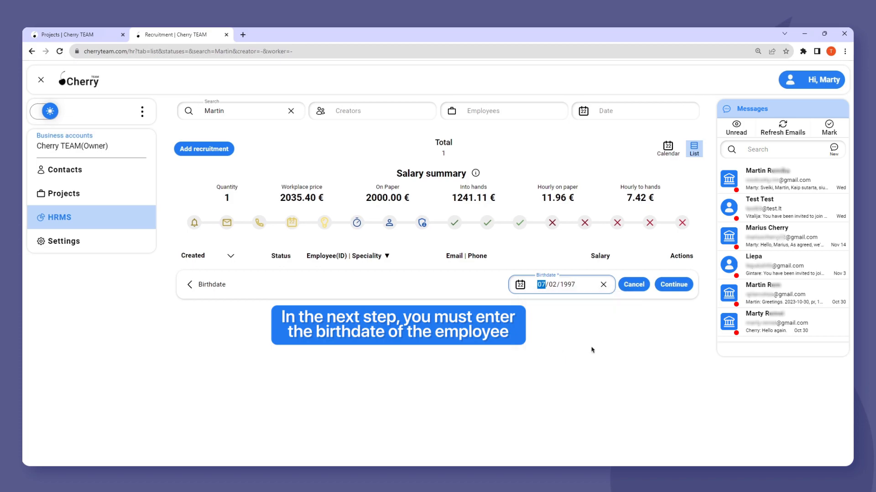
left_click(674, 284)
left_click(572, 287)
left_click(583, 338)
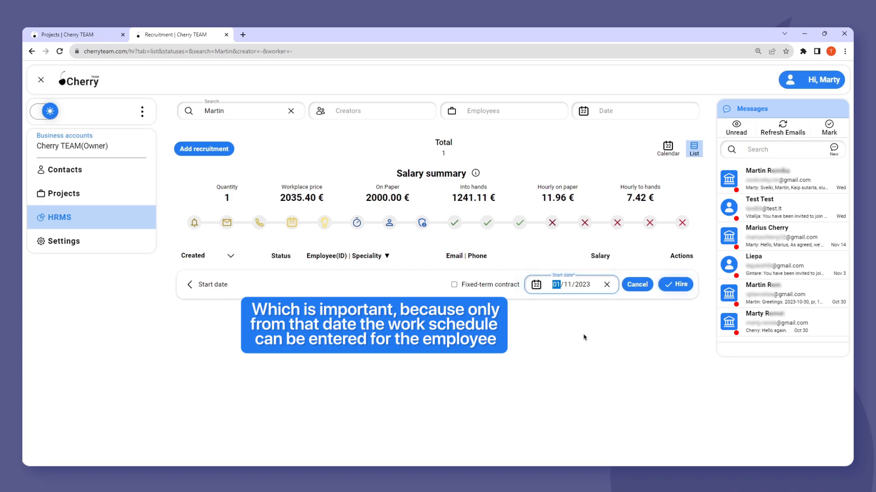
left_click(679, 286)
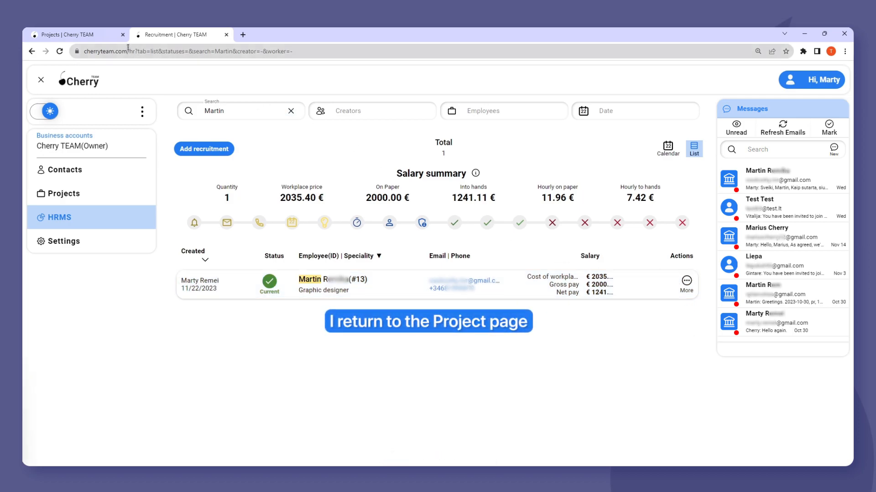
- Add the found employee to Kaunas Jobs January for Jan 2–6, 8–12, 15–19 and 22–26
left_click(114, 38)
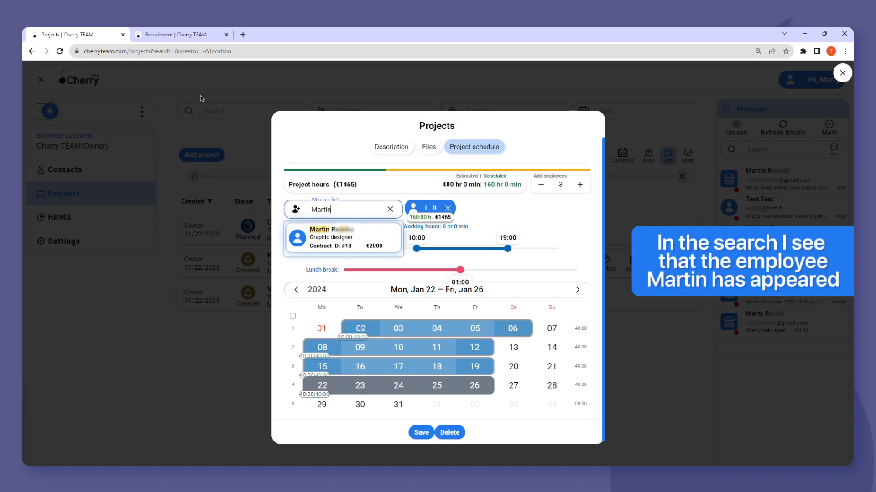
left_click(375, 230)
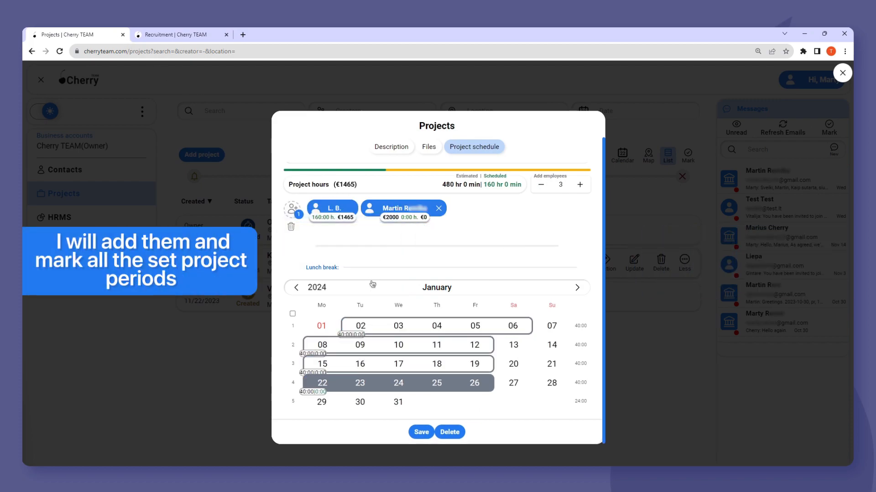
left_click(360, 325)
left_click(513, 327)
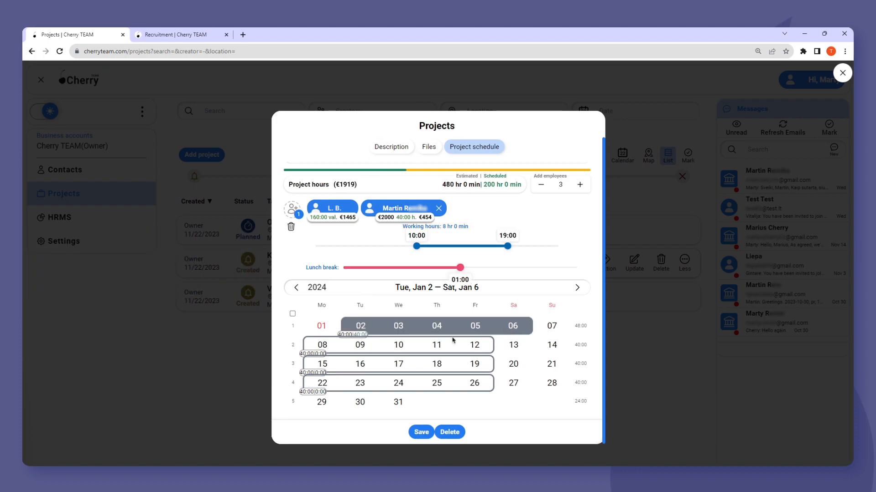
left_click(323, 348)
left_click(470, 347)
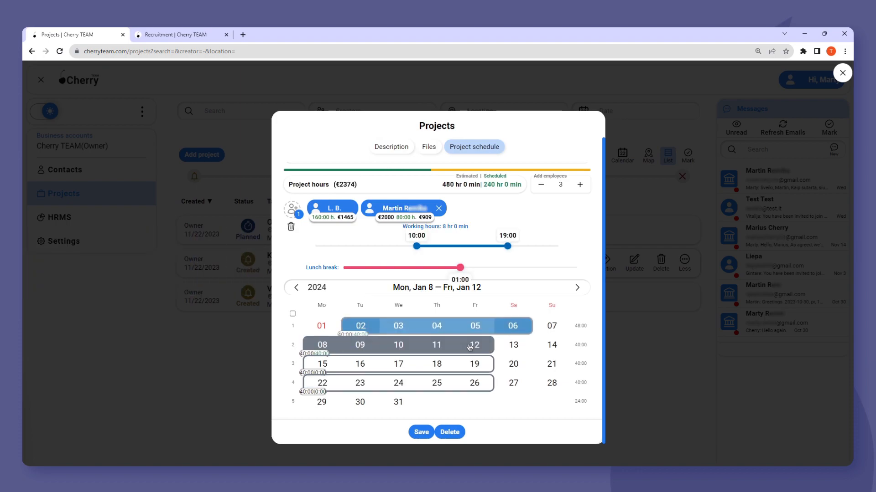
left_click(325, 368)
left_click(476, 367)
left_click(324, 384)
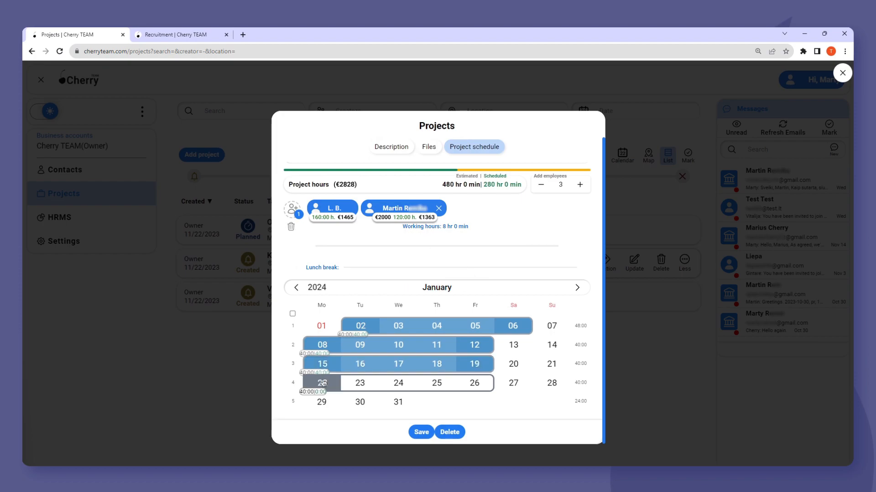
left_click(473, 384)
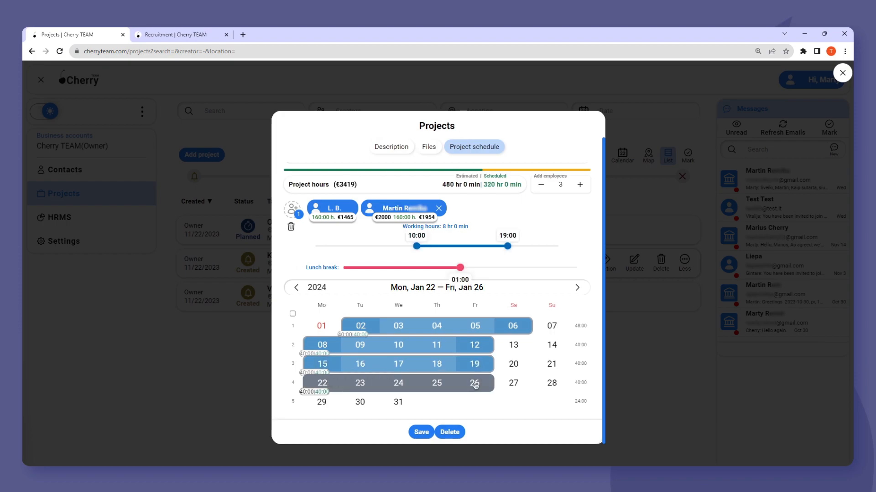
- Add the marketing employee for the same four January weeks and save the 480-hour schedule
left_click(292, 209)
type("Paulius")
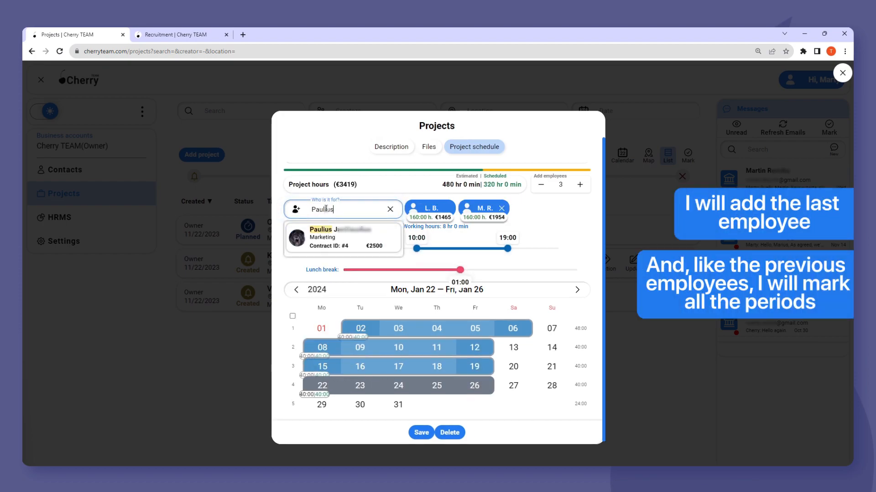
left_click(381, 251)
left_click(360, 326)
left_click(512, 327)
left_click(327, 350)
left_click(475, 346)
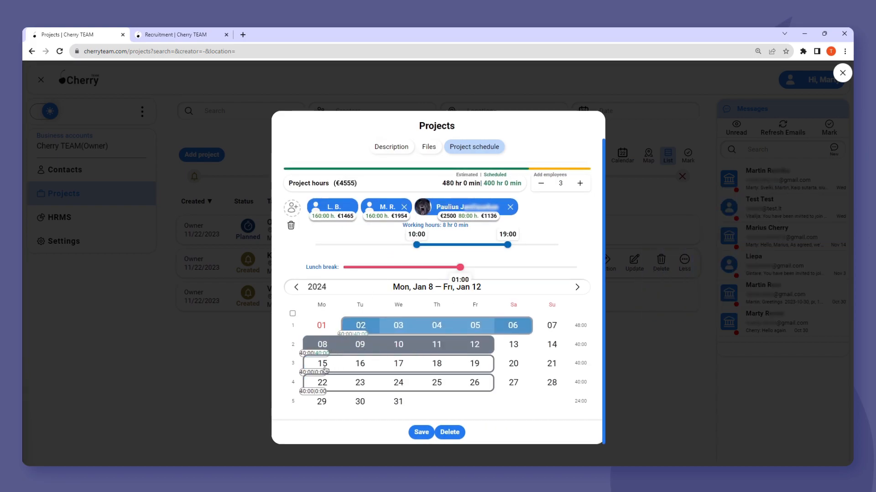
left_click(476, 363)
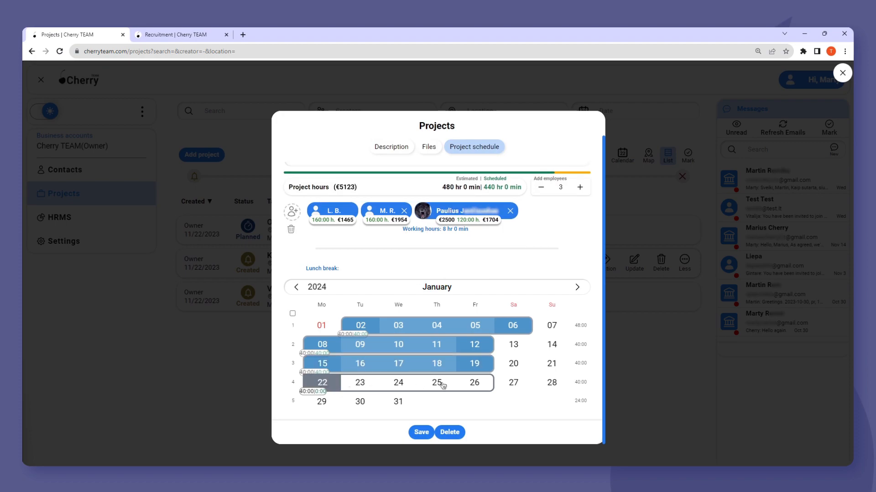
left_click(477, 385)
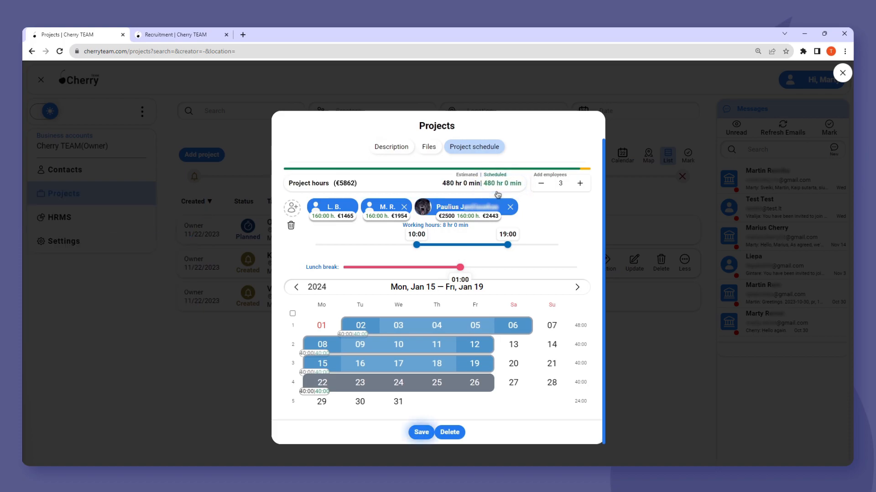
left_click(420, 434)
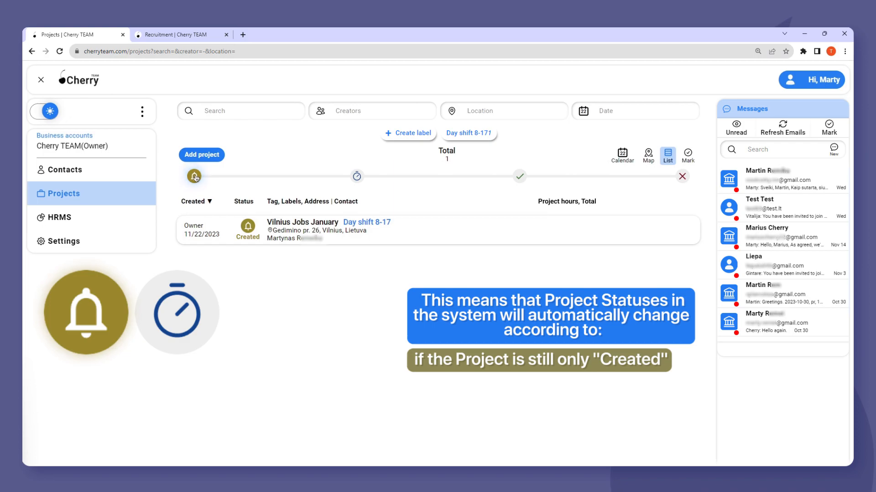
- Swap the Created status filter for Planned, showing Office Jobs January and Kaunas Jobs January
left_click(194, 177)
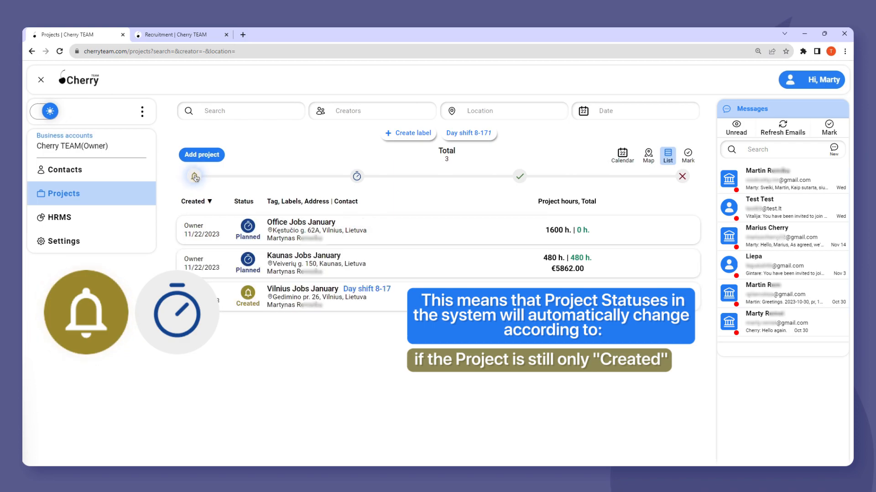
left_click(357, 177)
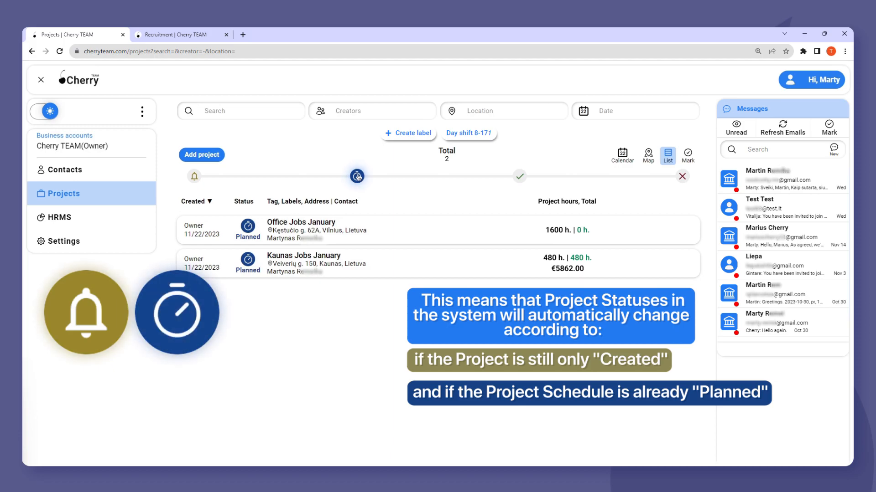
- Clear the Planned filter, view projects as a list, then browse the Vilnius cluster on the map
left_click(357, 176)
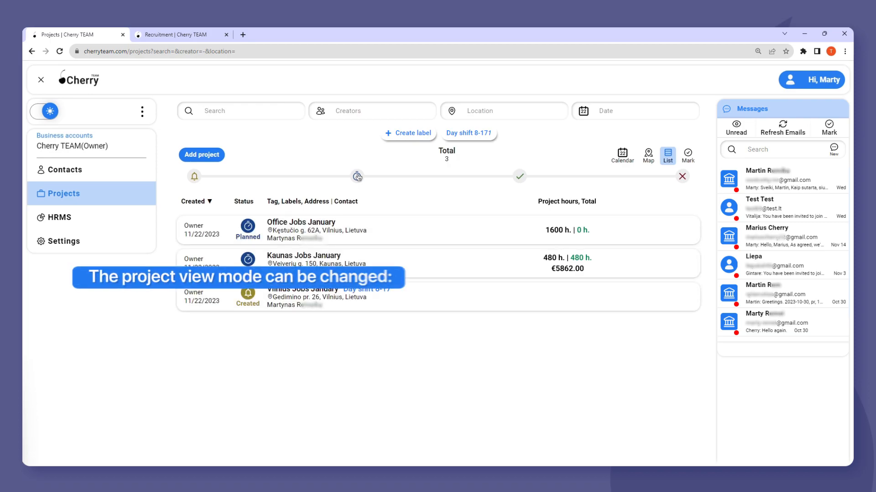
left_click(669, 158)
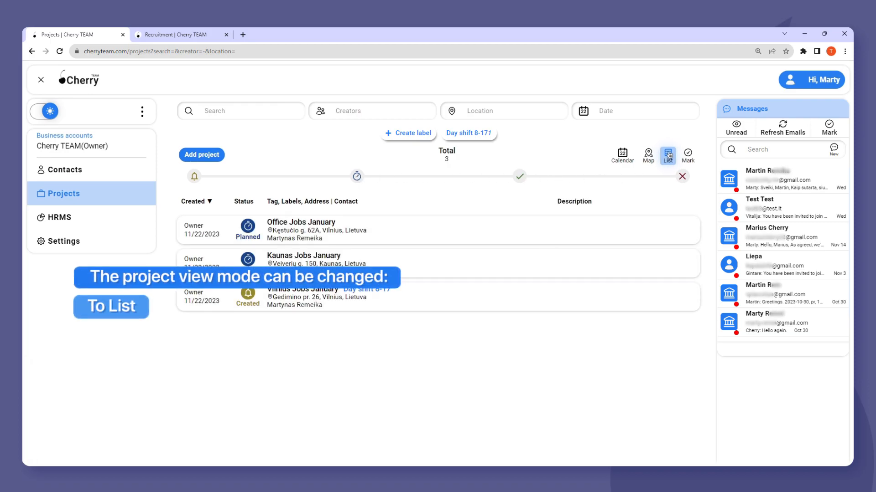
left_click(649, 156)
left_click(541, 345)
left_click(552, 312)
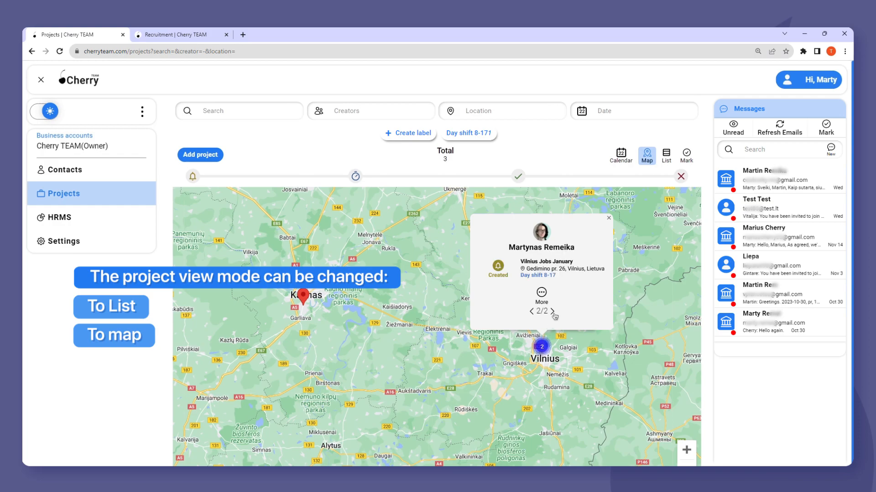
- Show the projects in calendar view at January 2024, expanded to full-screen monthly view
left_click(621, 156)
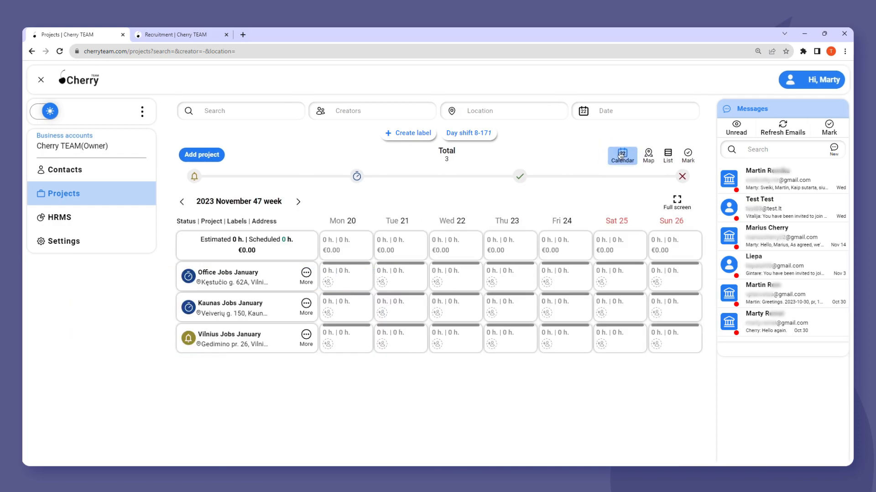
left_click(299, 202)
left_click(300, 202)
left_click(299, 202)
left_click(299, 202)
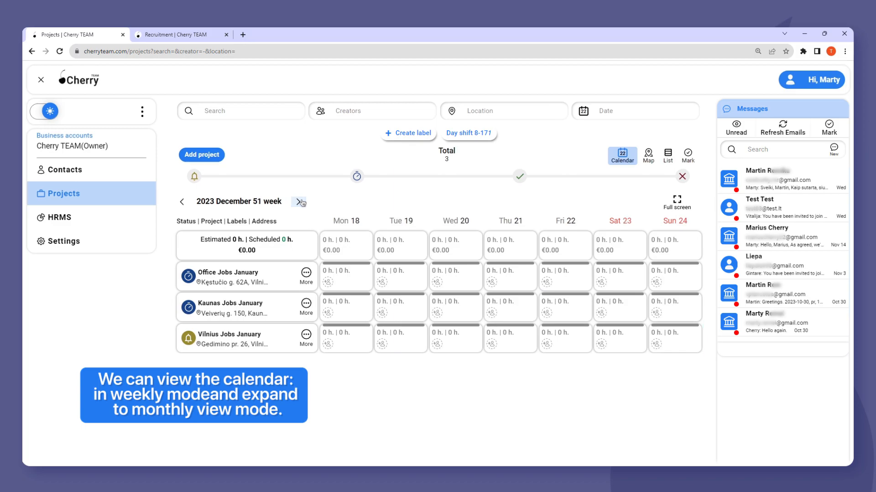
left_click(299, 202)
left_click(299, 202)
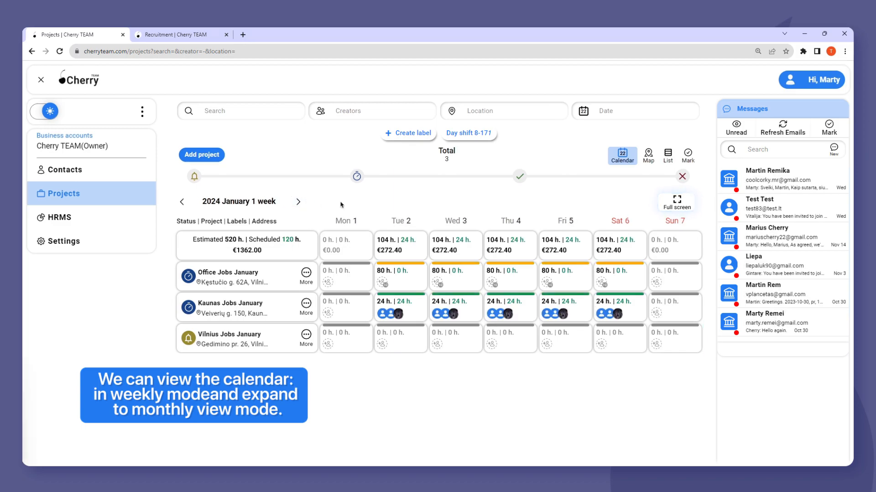
left_click(676, 203)
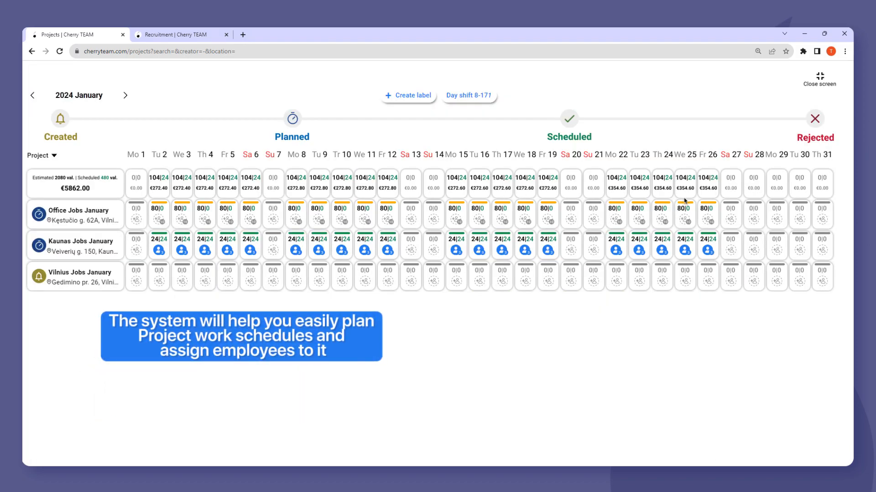
- Open the hired employee's work schedule from the Recruitment list
left_click(213, 36)
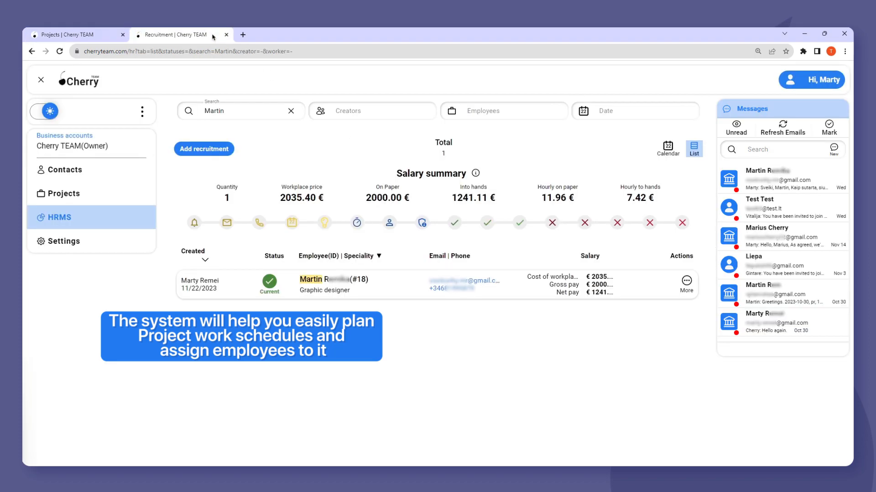
left_click(687, 281)
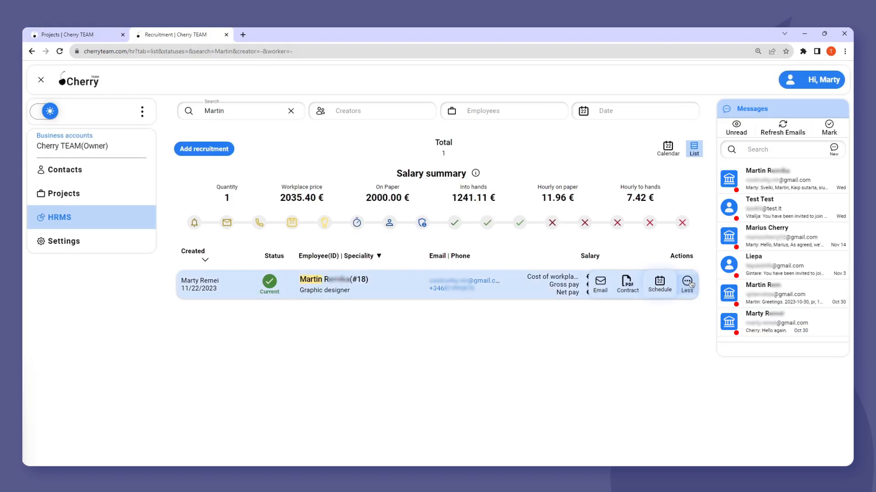
left_click(665, 287)
scroll(595, 296, "down", 3)
- Link the January 2024 schedule to Kaunas Jobs January and view the payroll details
left_click(577, 244)
left_click(577, 244)
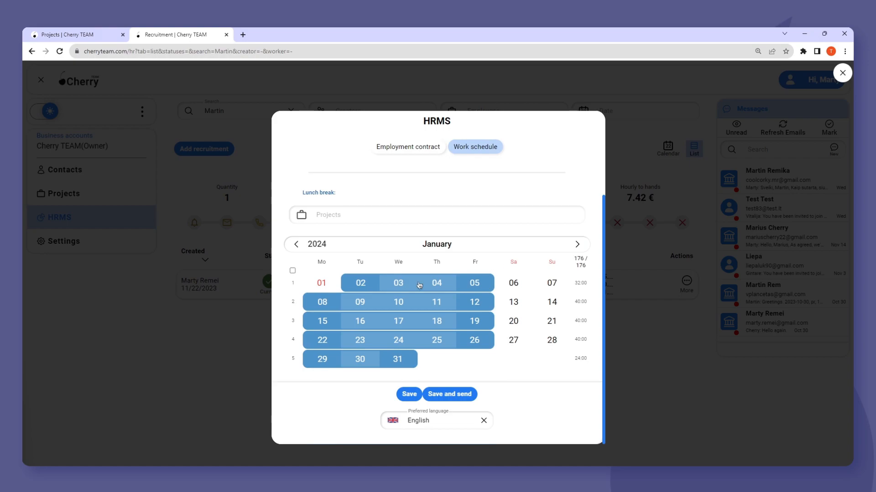
left_click(429, 224)
left_click(417, 237)
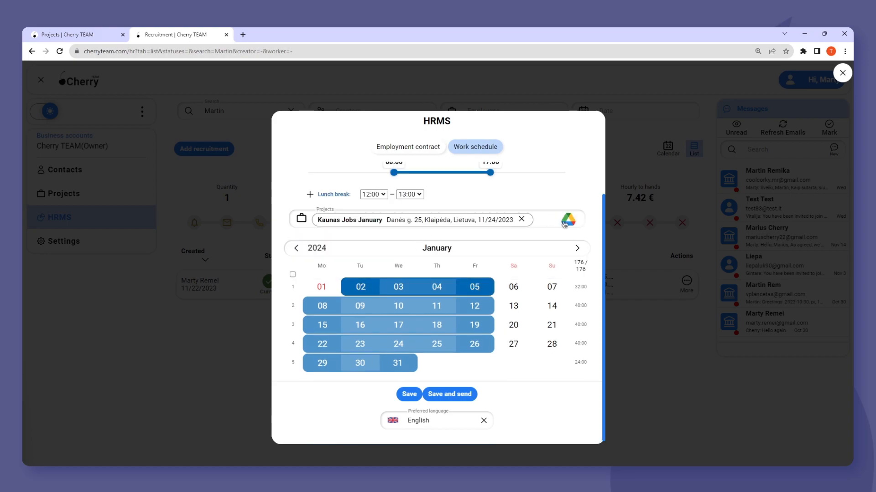
left_click(296, 248)
scroll(386, 279, "up", 2)
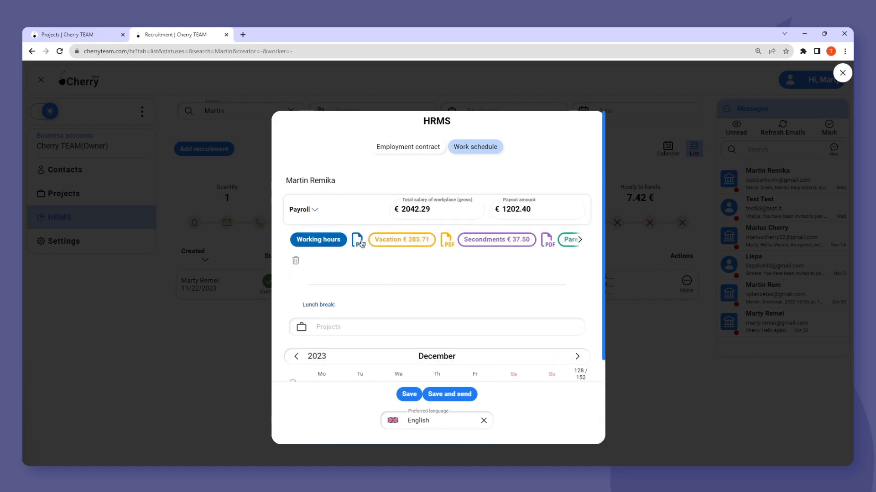